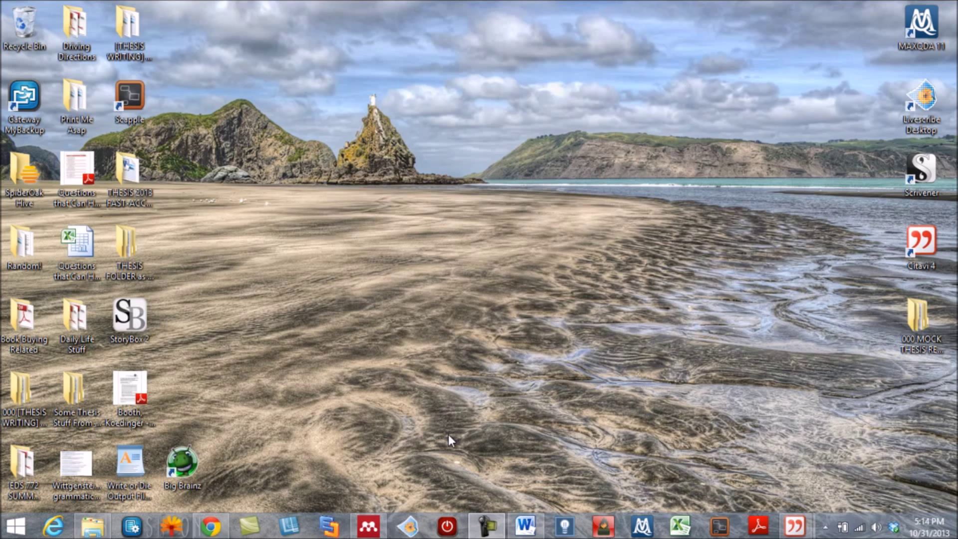
Switch to Microsoft Word and insert the quotation "Dealing in program theory avoids minutae" from category 22.2.1.7 Significance of the Review.
{"action": "left_click", "coordinate": [526, 525]}
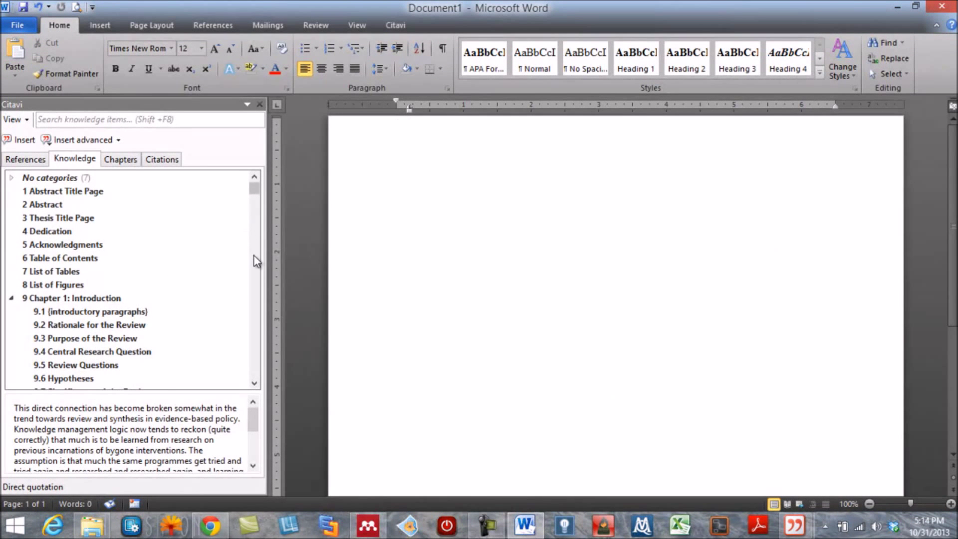
{"action": "scroll", "coordinate": [256, 259], "scroll_direction": "down", "scroll_amount": 15}
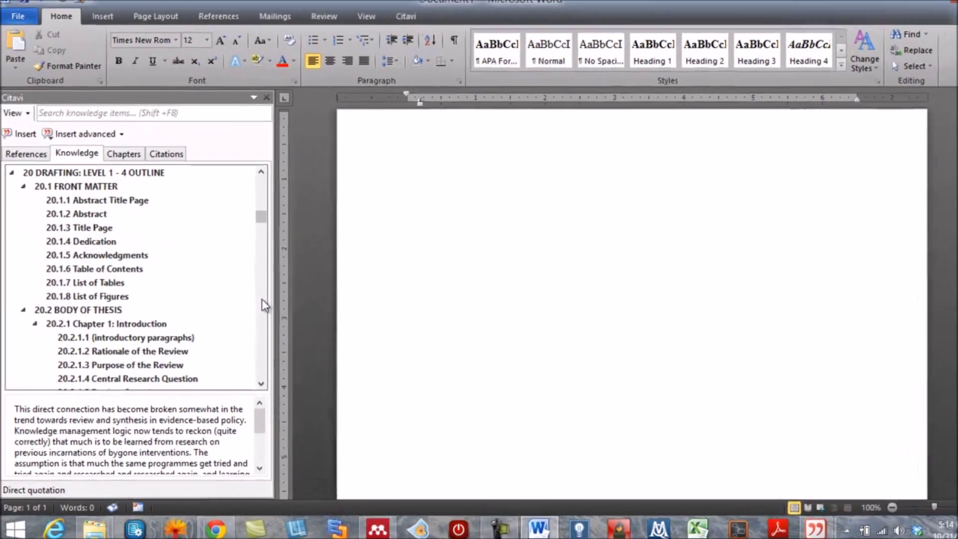
{"action": "scroll", "coordinate": [264, 305], "scroll_direction": "down", "scroll_amount": 15}
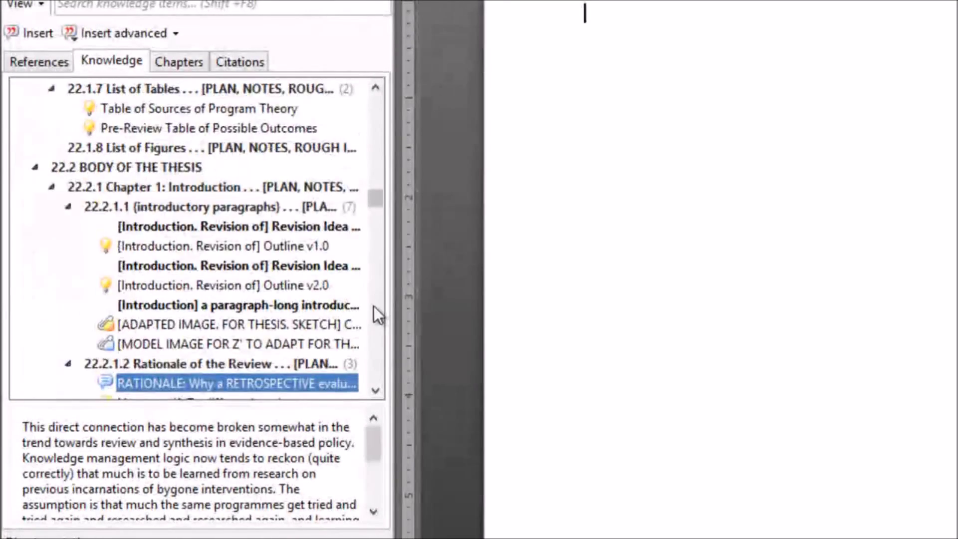
{"action": "scroll", "coordinate": [376, 311], "scroll_direction": "down", "scroll_amount": 5}
{"action": "mouse_move", "coordinate": [221, 107]}
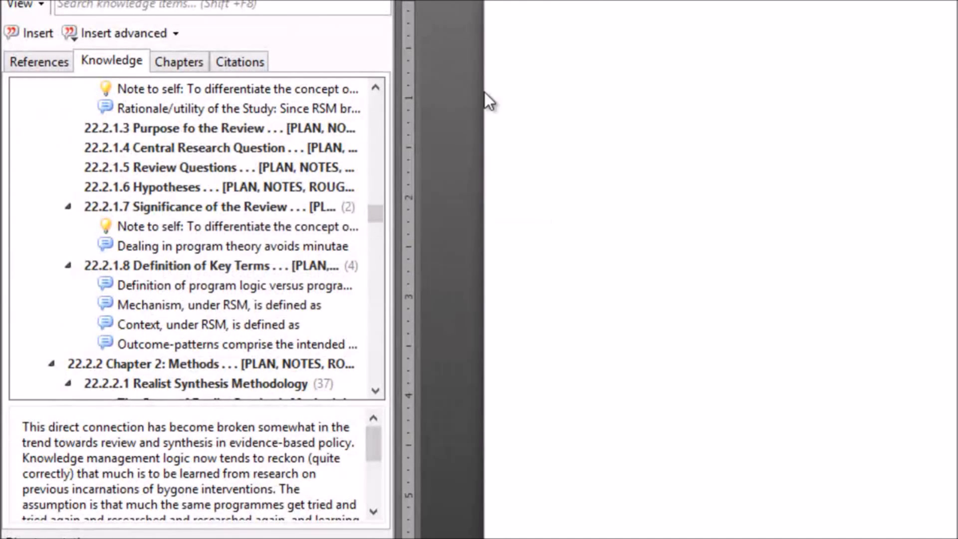
{"action": "mouse_move", "coordinate": [211, 254]}
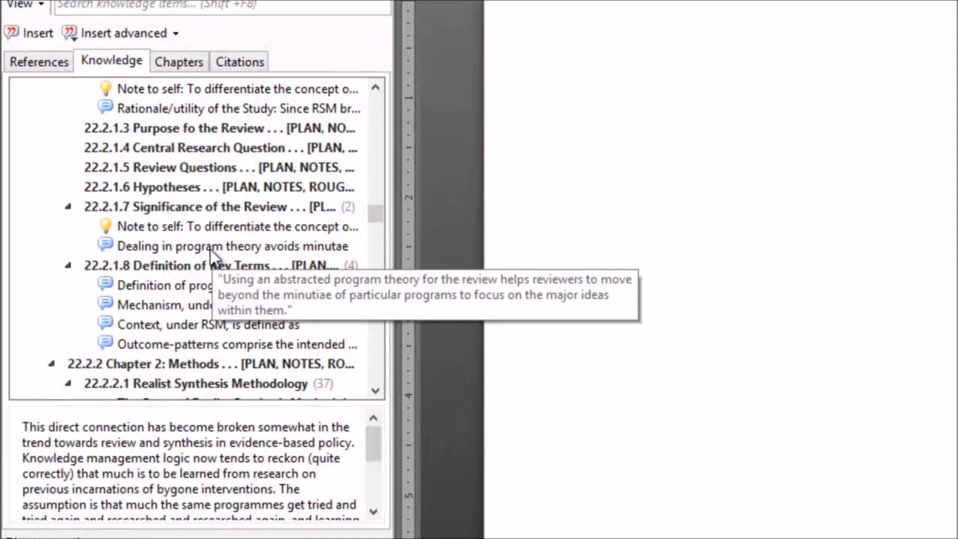
{"action": "double_click", "coordinate": [212, 244]}
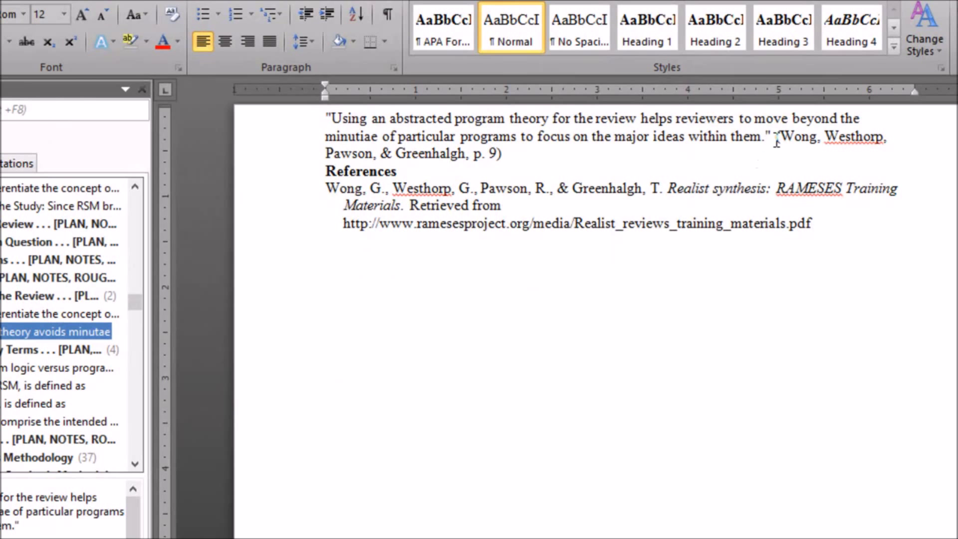
Remove the bold formatting from the References heading and centre it.
{"action": "left_click", "coordinate": [323, 174]}
{"action": "key", "text": "ctrl+shift+End"}
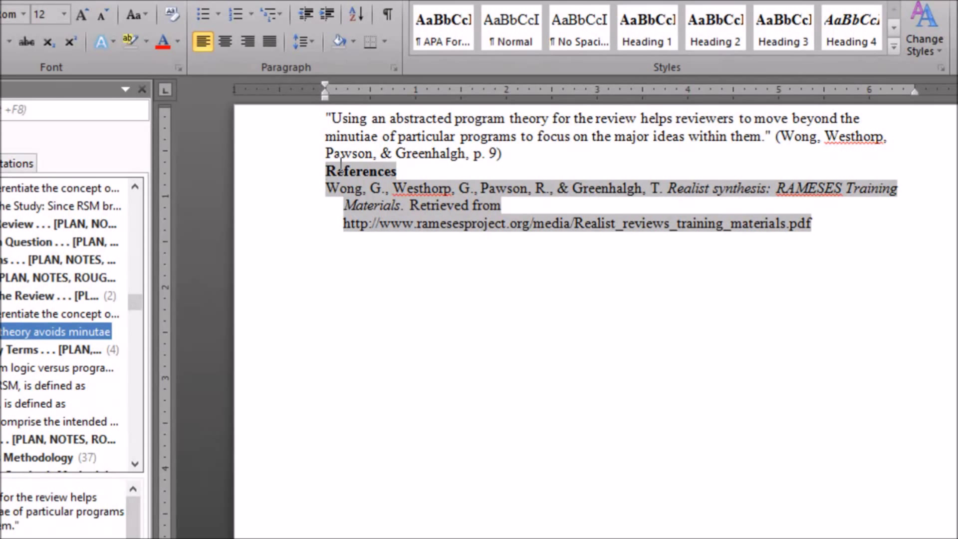
{"action": "left_click_drag", "start_coordinate": [327, 171], "coordinate": [395, 167]}
{"action": "key", "text": "ctrl+b"}
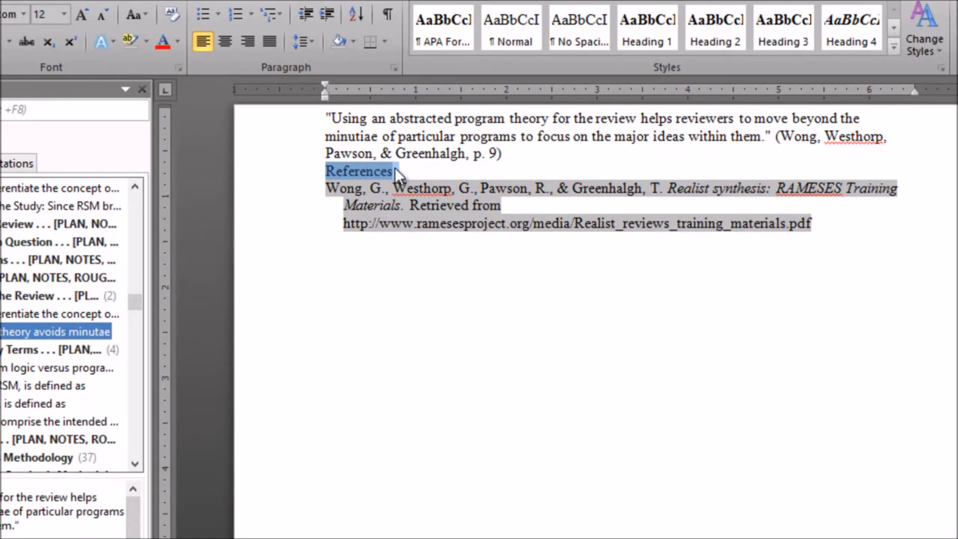
{"action": "key", "text": "ctrl+e"}
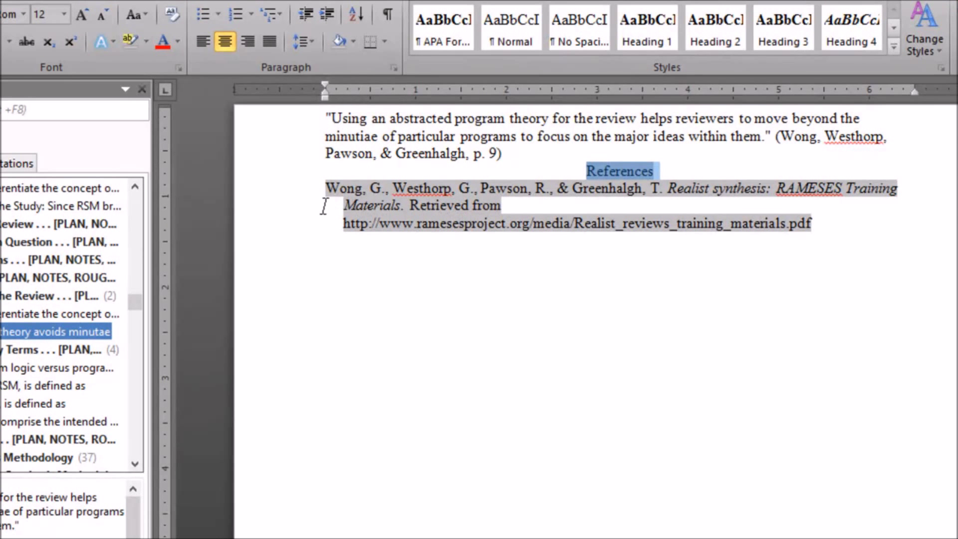
{"action": "left_click", "coordinate": [592, 177]}
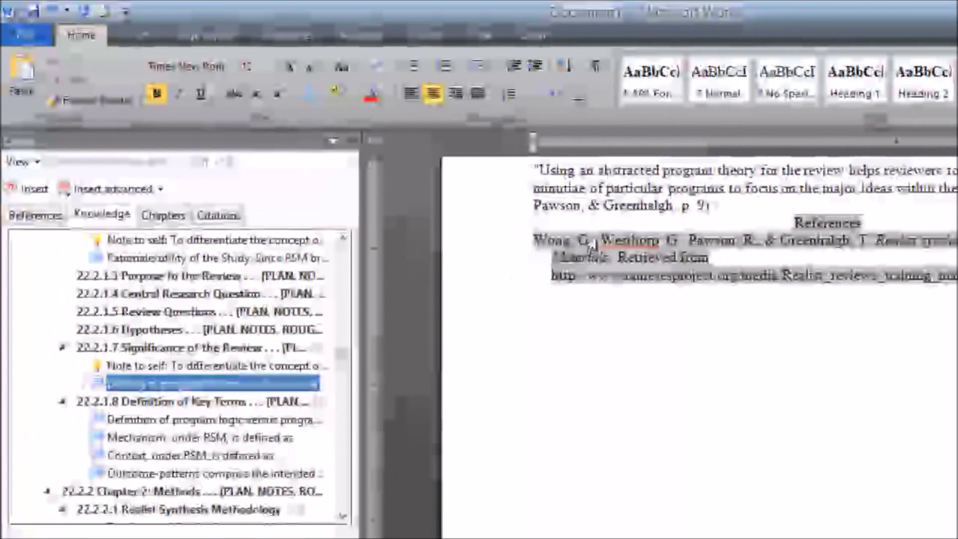
Delete the inserted quotation and its reference list from the document.
{"action": "mouse_move", "coordinate": [214, 368]}
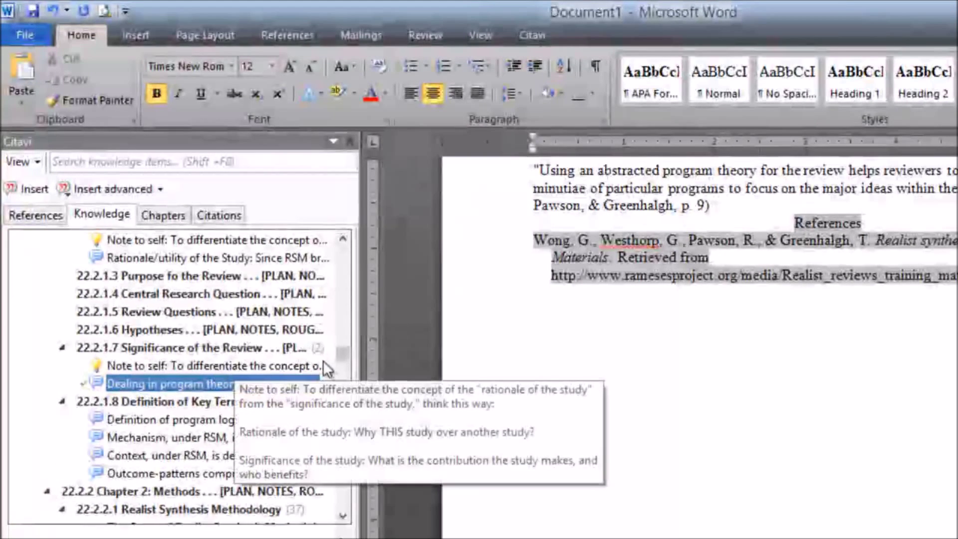
{"action": "scroll", "coordinate": [339, 305], "scroll_direction": "up", "scroll_amount": 6}
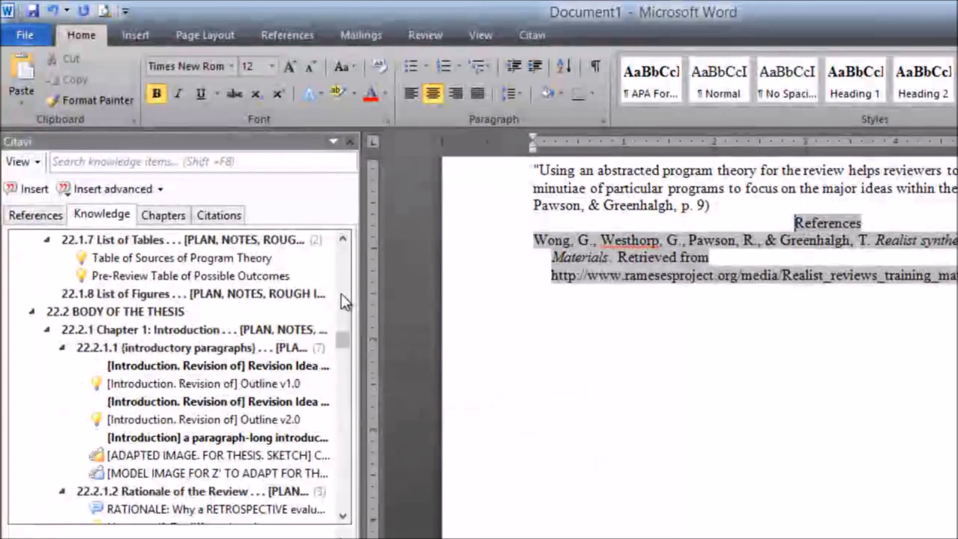
{"action": "scroll", "coordinate": [340, 292], "scroll_direction": "up", "scroll_amount": 5}
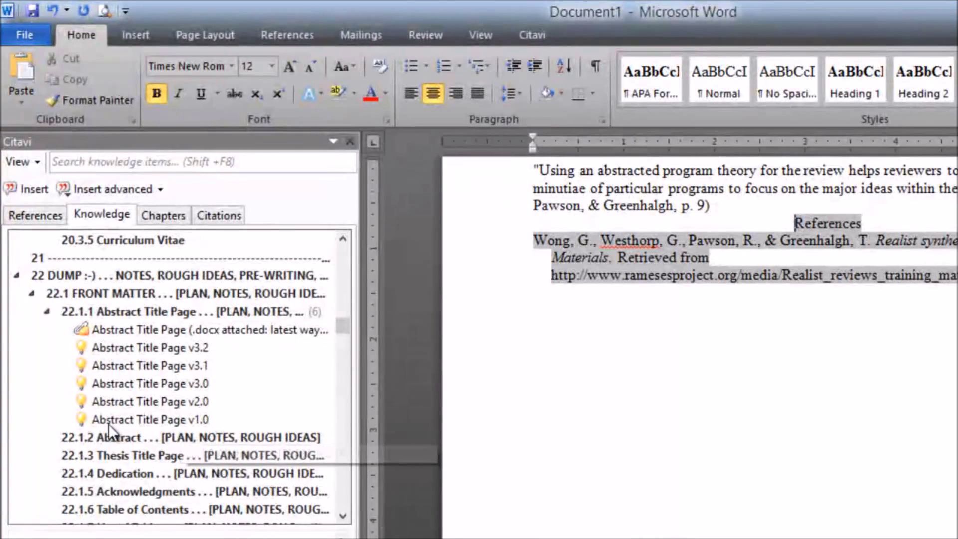
{"action": "mouse_move", "coordinate": [83, 425]}
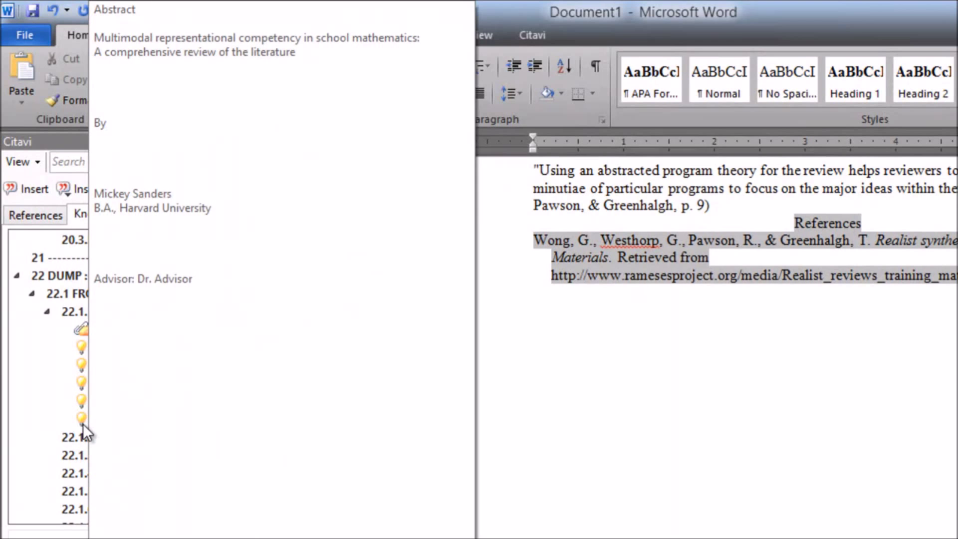
{"action": "left_click", "coordinate": [661, 275]}
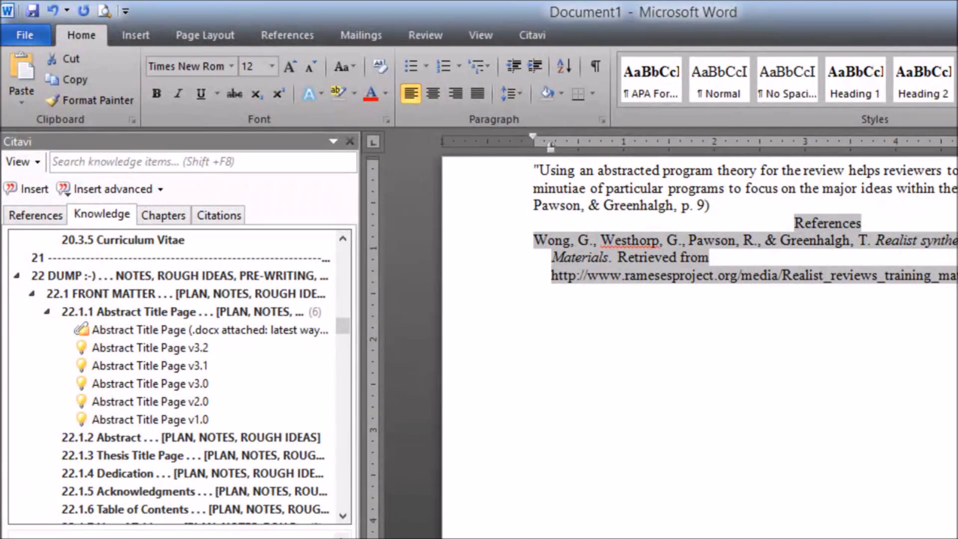
{"action": "left_click_drag", "start_coordinate": [748, 300], "coordinate": [467, 135]}
{"action": "key", "text": "Delete"}
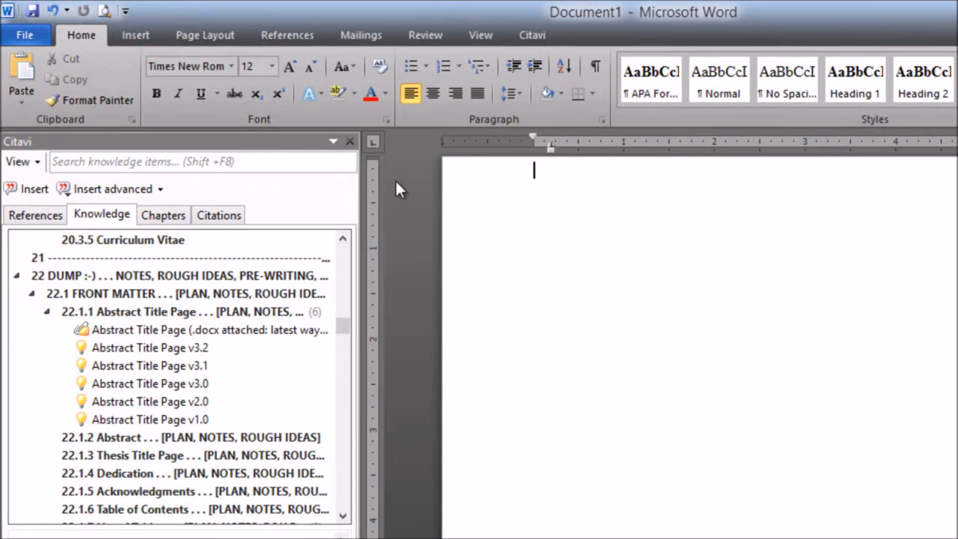
Insert the saved thought Abstract Title Page v1.0 into the document and centre all of its text.
{"action": "mouse_move", "coordinate": [133, 417]}
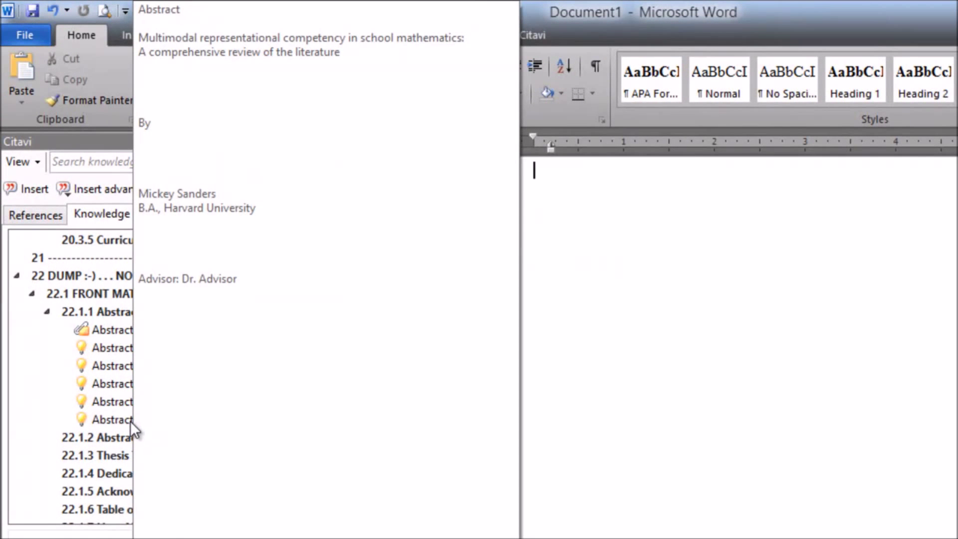
{"action": "left_click", "coordinate": [130, 421]}
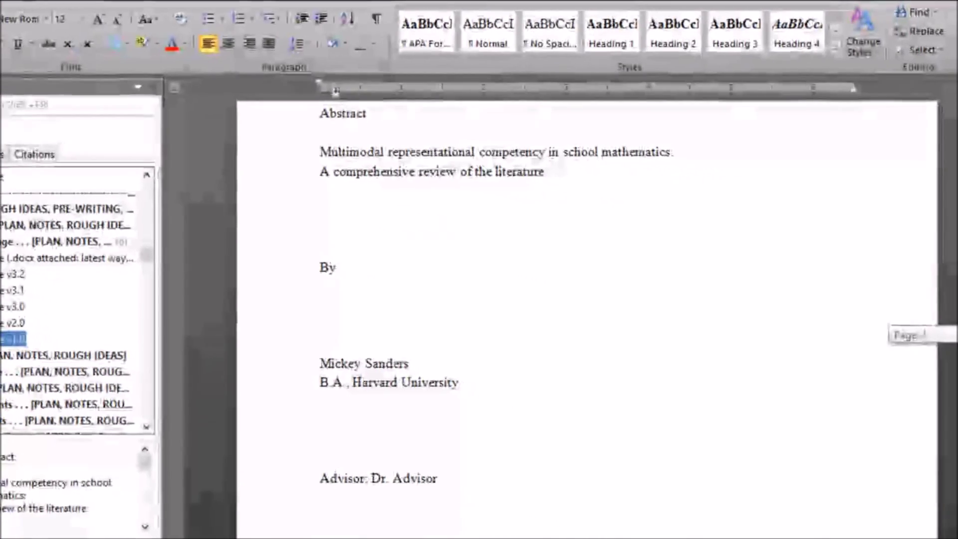
{"action": "key", "text": "ctrl+a"}
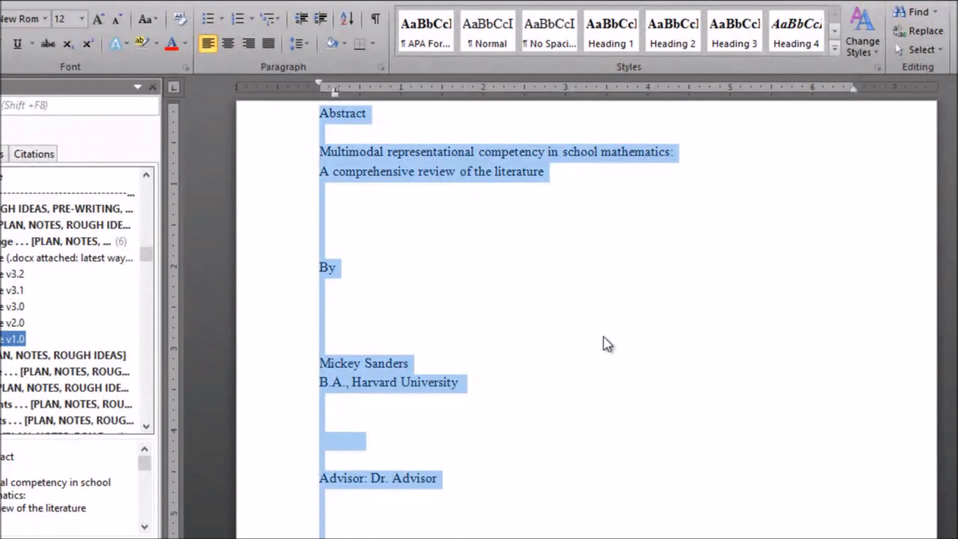
{"action": "key", "text": "ctrl+e"}
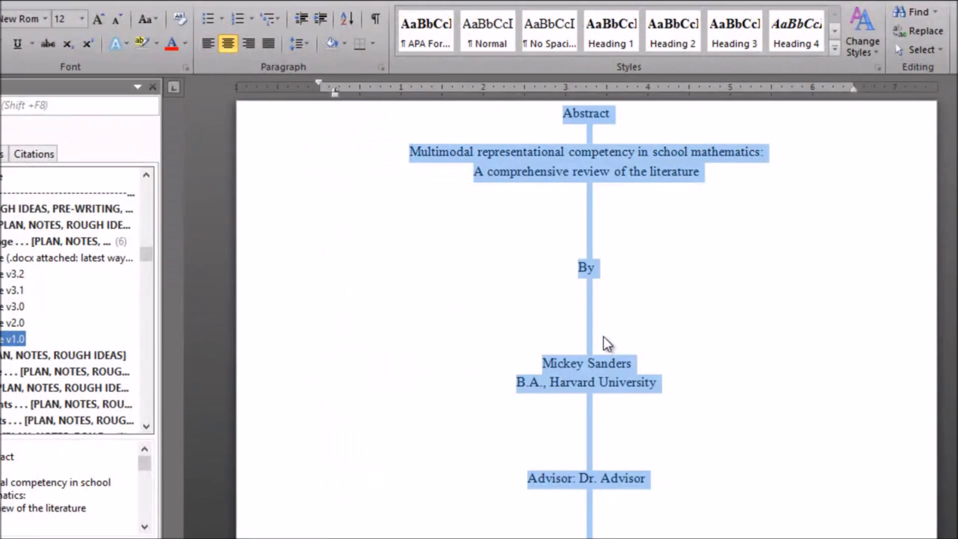
{"action": "left_click", "coordinate": [684, 316]}
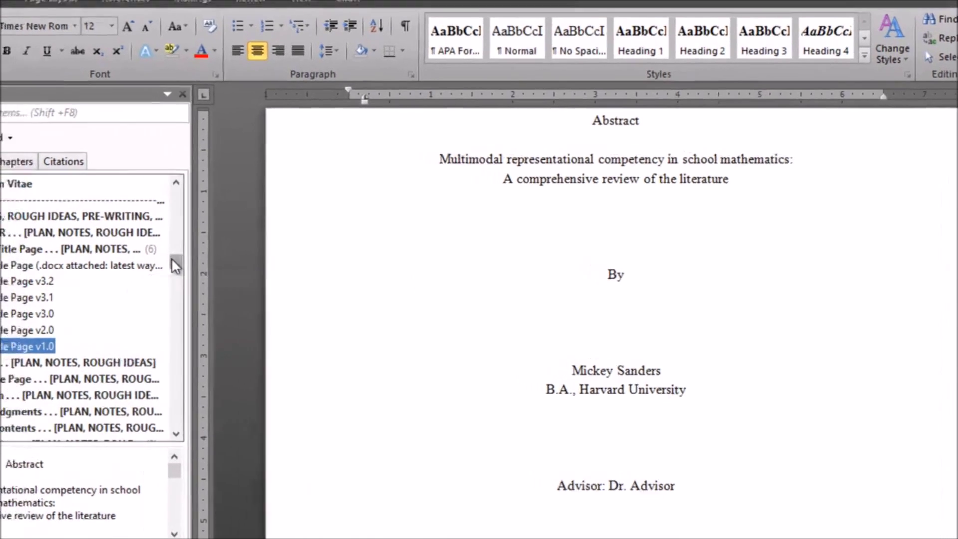
Clear the abstract title page text from the document.
{"action": "left_click_drag", "start_coordinate": [143, 250], "coordinate": [143, 216]}
{"action": "left_click_drag", "start_coordinate": [298, 256], "coordinate": [296, 219]}
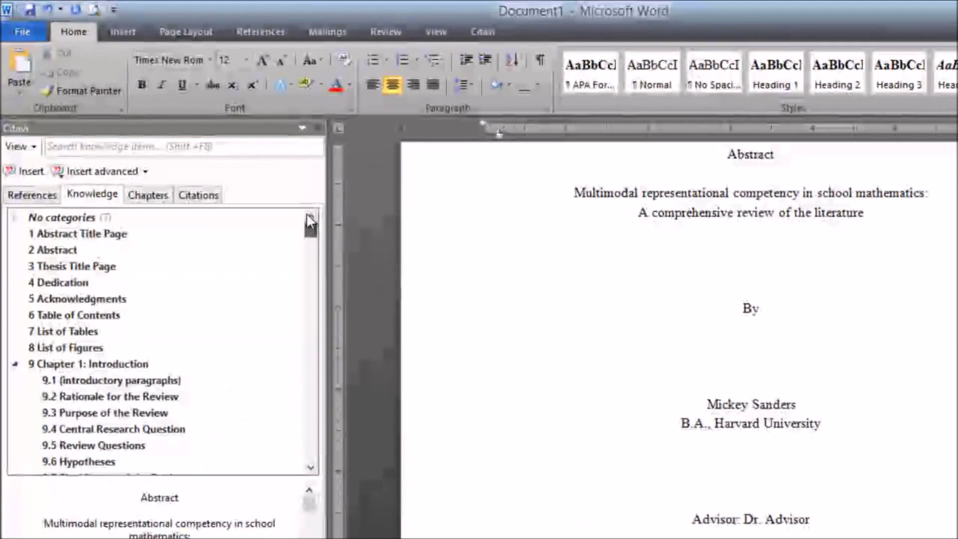
{"action": "left_click", "coordinate": [526, 240]}
{"action": "key", "text": "ctrl+a"}
{"action": "key", "text": "Delete"}
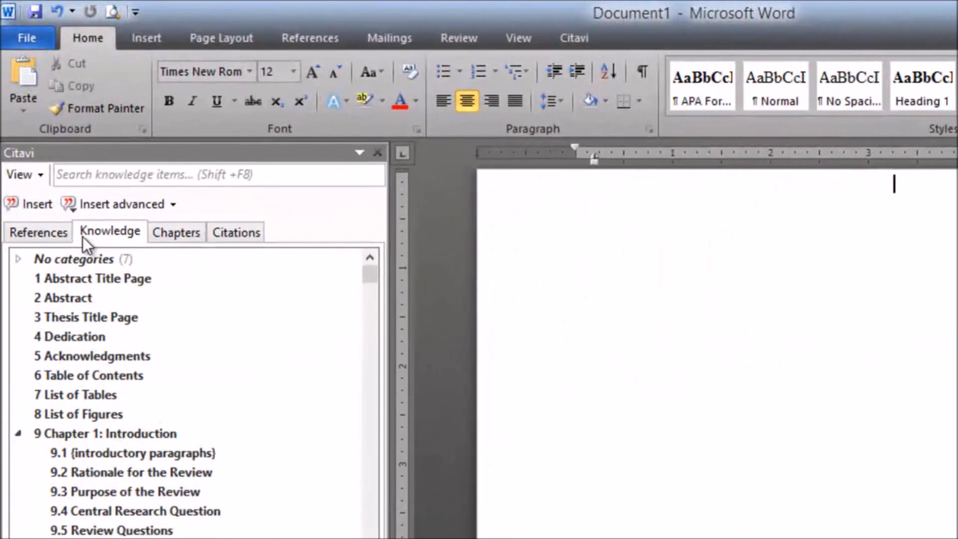
Insert the category headings Abstract Title Page, Methods, Scoping the literature. and Mapping the territory. into the document.
{"action": "double_click", "coordinate": [84, 279]}
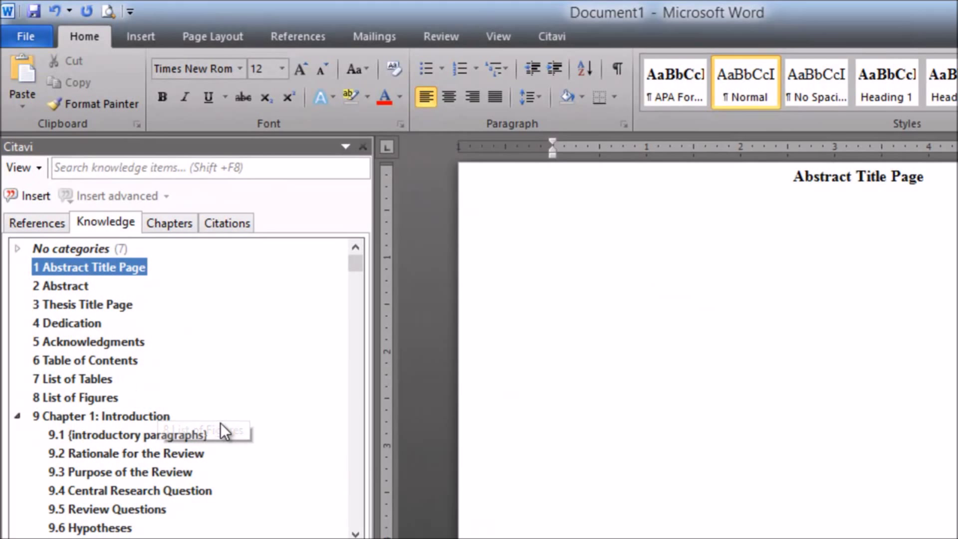
{"action": "left_click", "coordinate": [355, 533]}
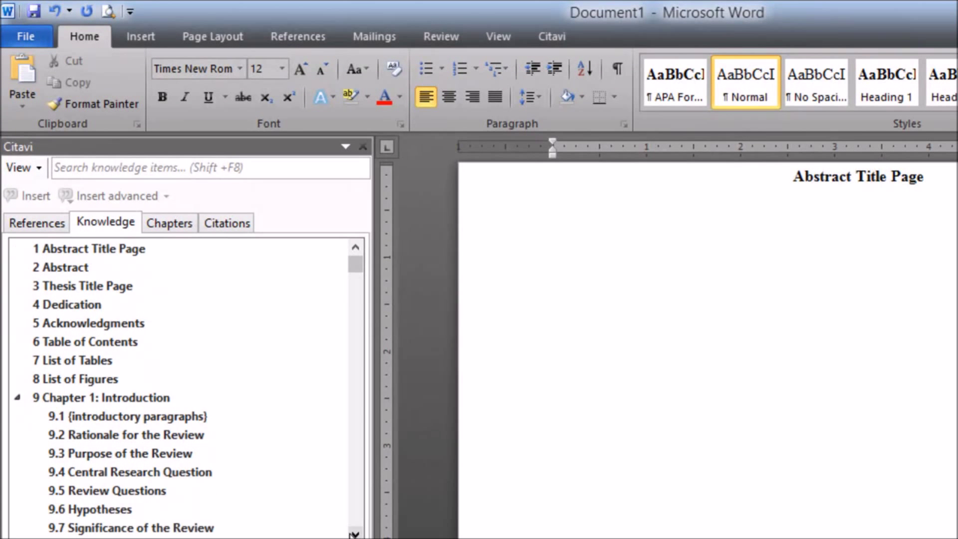
{"action": "left_click_drag", "start_coordinate": [354, 532], "coordinate": [355, 533]}
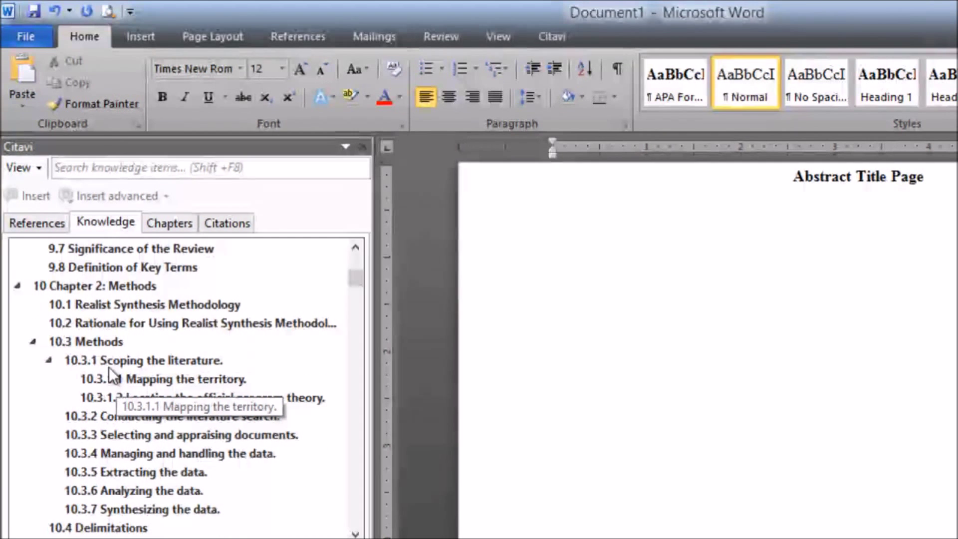
{"action": "double_click", "coordinate": [104, 345]}
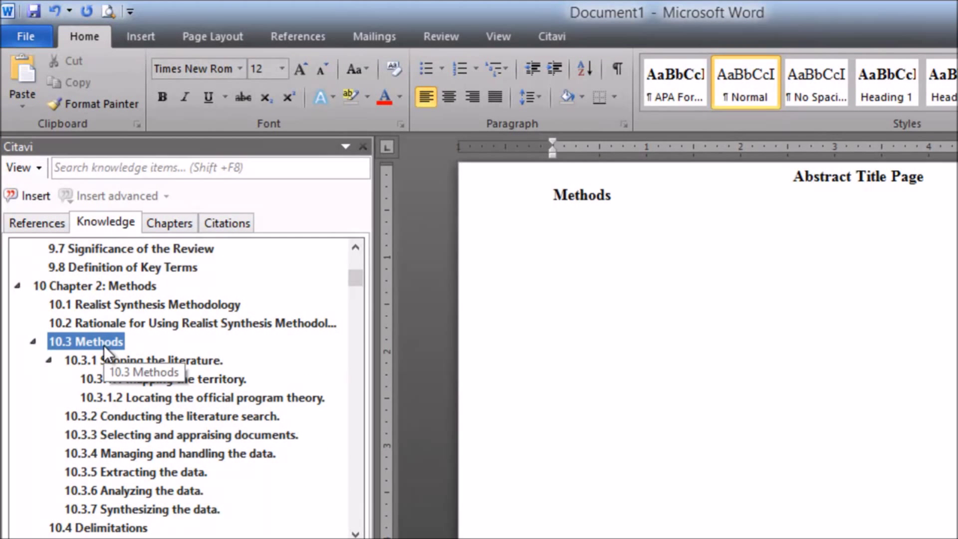
{"action": "left_click", "coordinate": [119, 361]}
{"action": "double_click", "coordinate": [119, 361]}
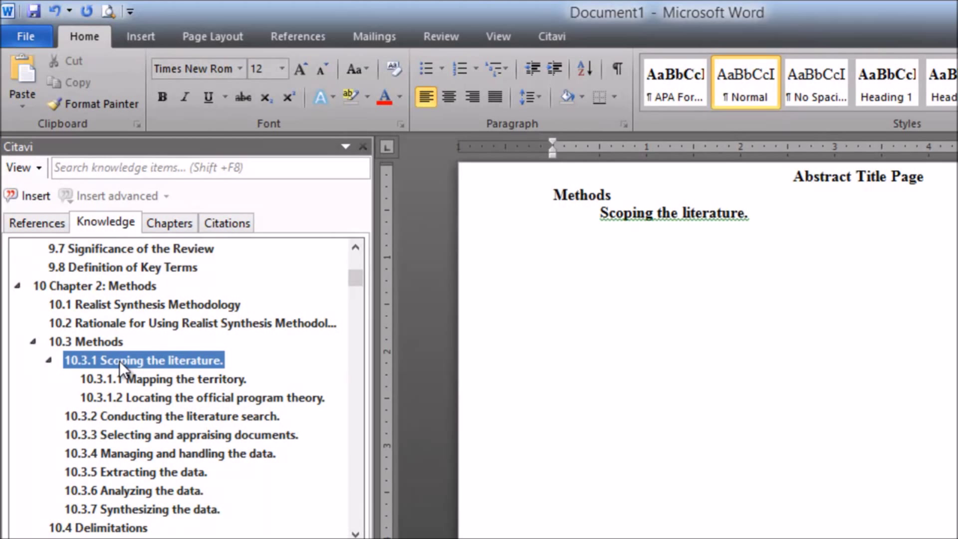
{"action": "double_click", "coordinate": [131, 379]}
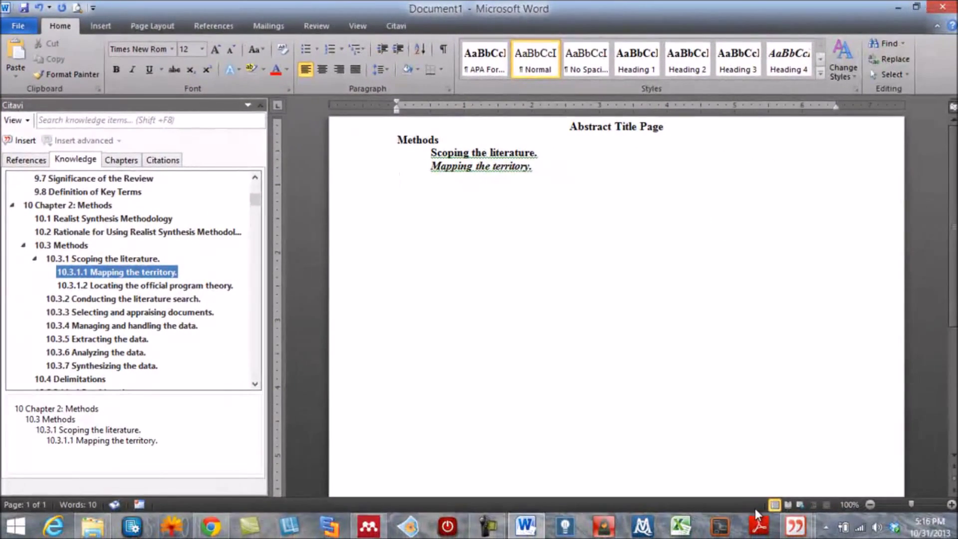
Switch to the mock project in Citavi and view its Reference Editor, Knowledge Organizer and Task Planner.
{"action": "mouse_move", "coordinate": [795, 532]}
{"action": "left_click", "coordinate": [736, 484]}
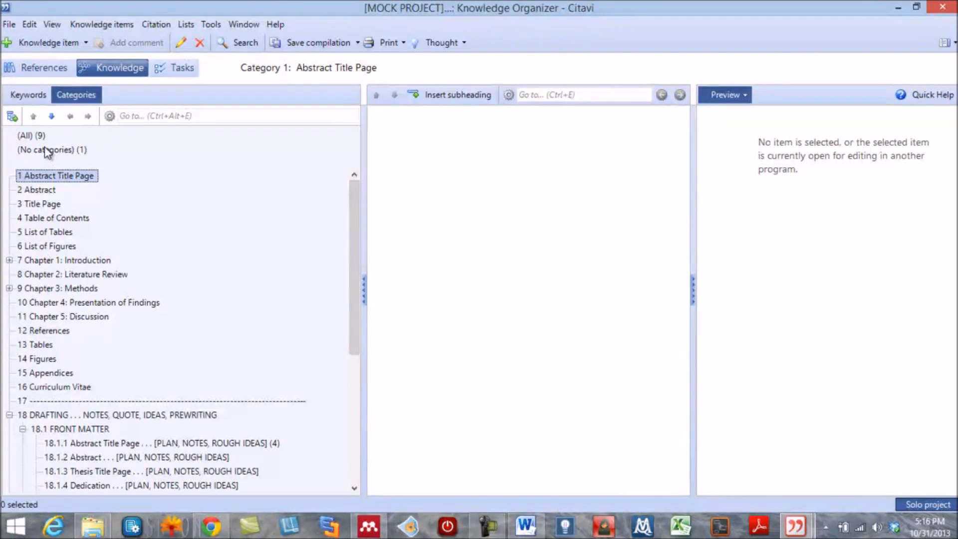
{"action": "left_click", "coordinate": [70, 98]}
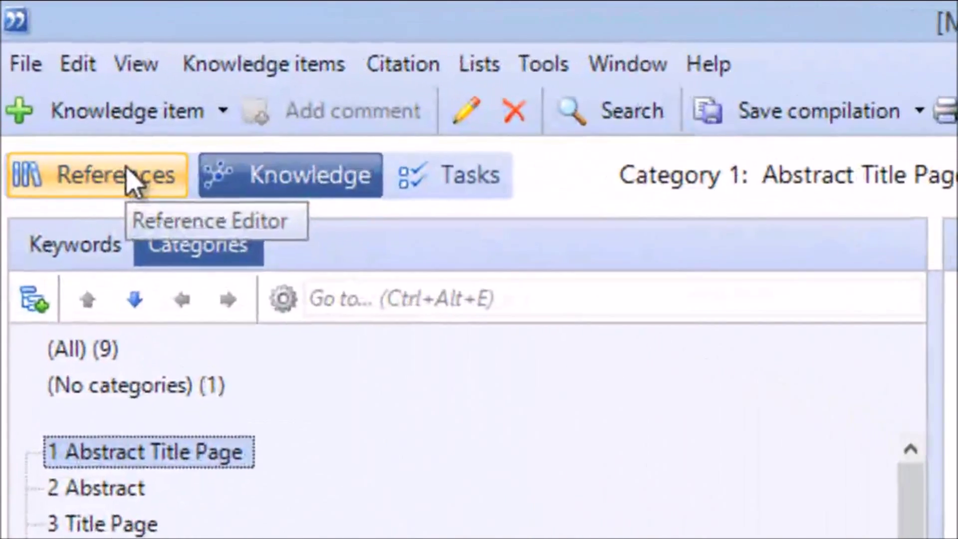
{"action": "left_click", "coordinate": [126, 170]}
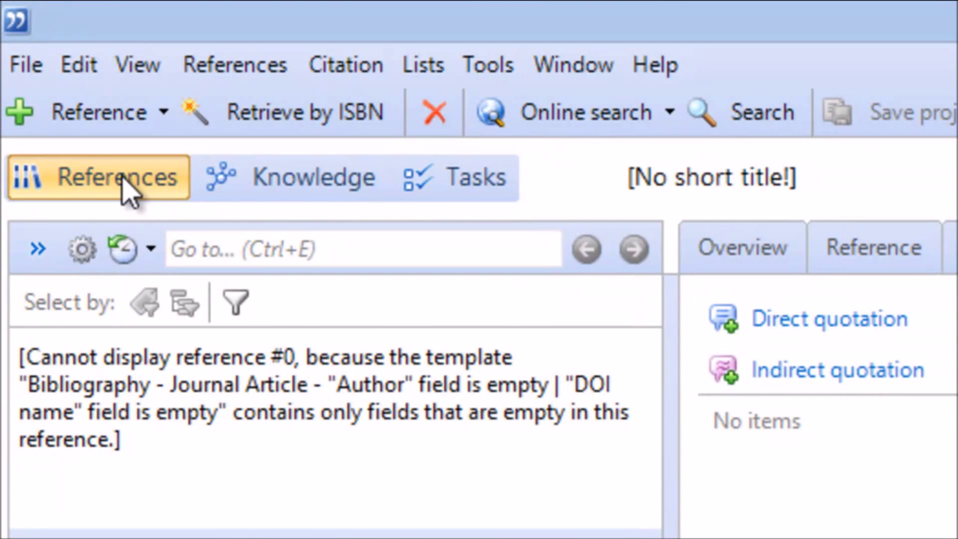
{"action": "left_click", "coordinate": [302, 179]}
{"action": "left_click", "coordinate": [475, 167]}
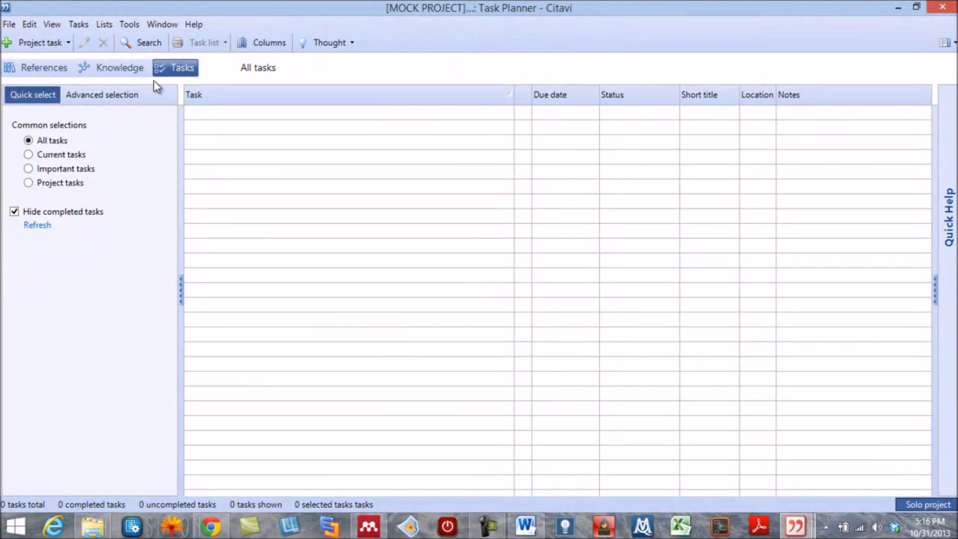
Return to the Reference Editor and view the project file commands, including the import option.
{"action": "left_click", "coordinate": [50, 73]}
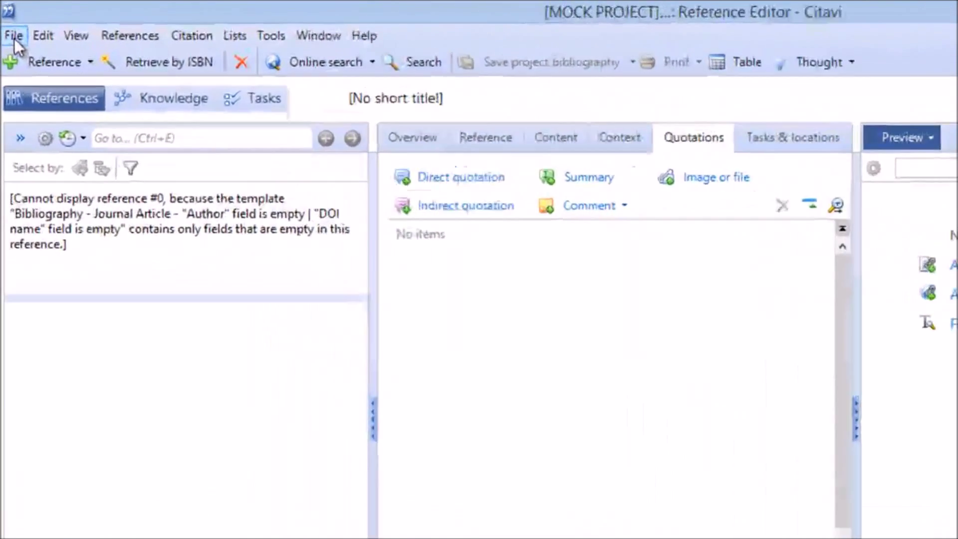
{"action": "left_click", "coordinate": [14, 37]}
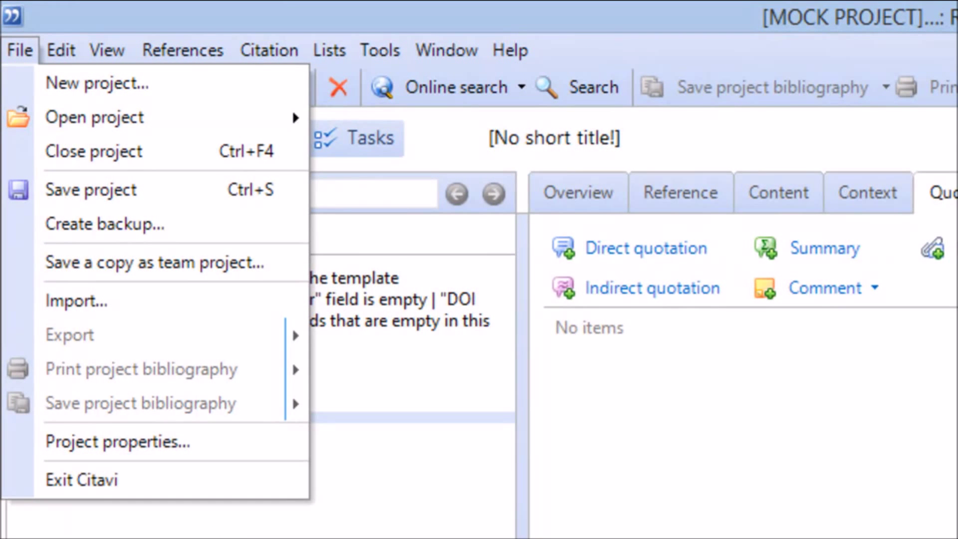
{"action": "key", "text": "Escape"}
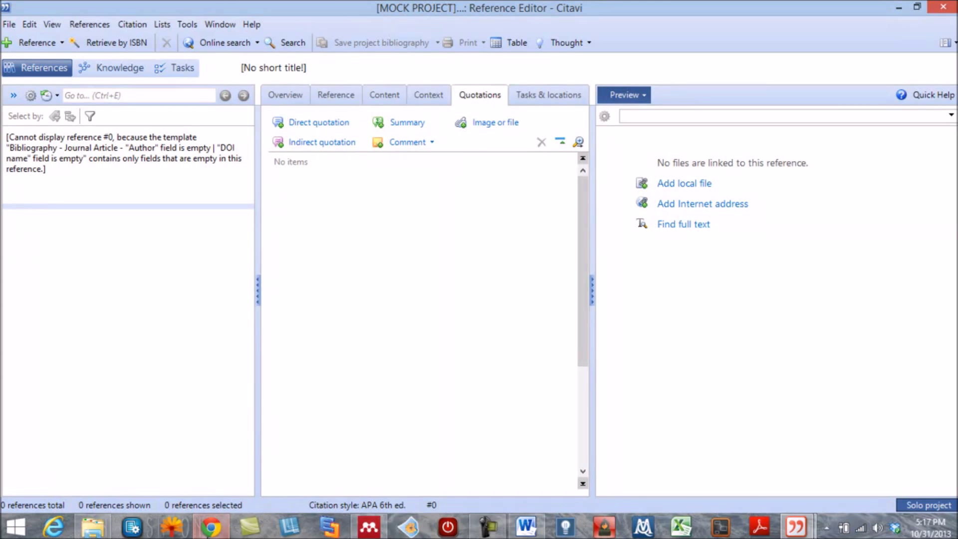
Switch to Chrome and search Google Scholar for self-efficacy and mathematical problem solving.
{"action": "left_click", "coordinate": [211, 527]}
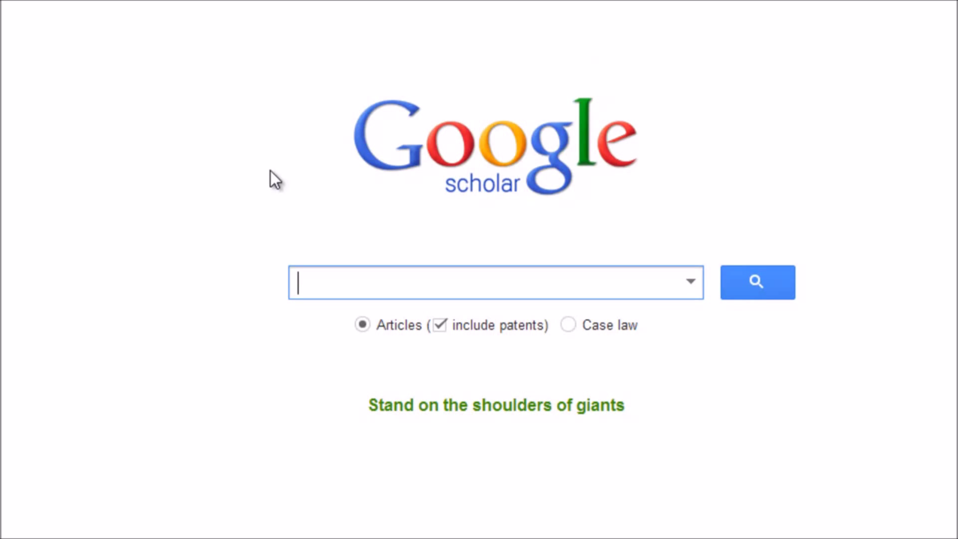
{"action": "type", "text": "self-effic"}
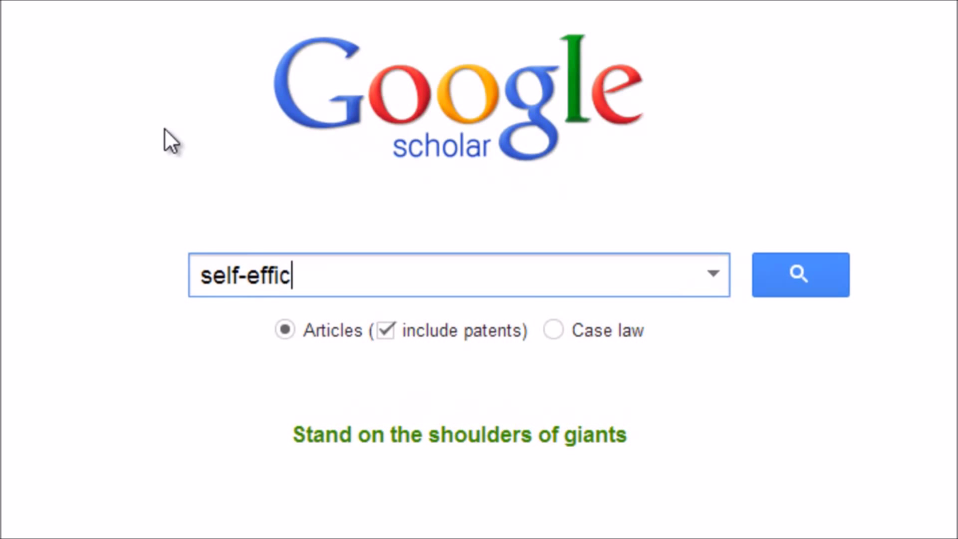
{"action": "type", "text": "acy and mathematical probl"}
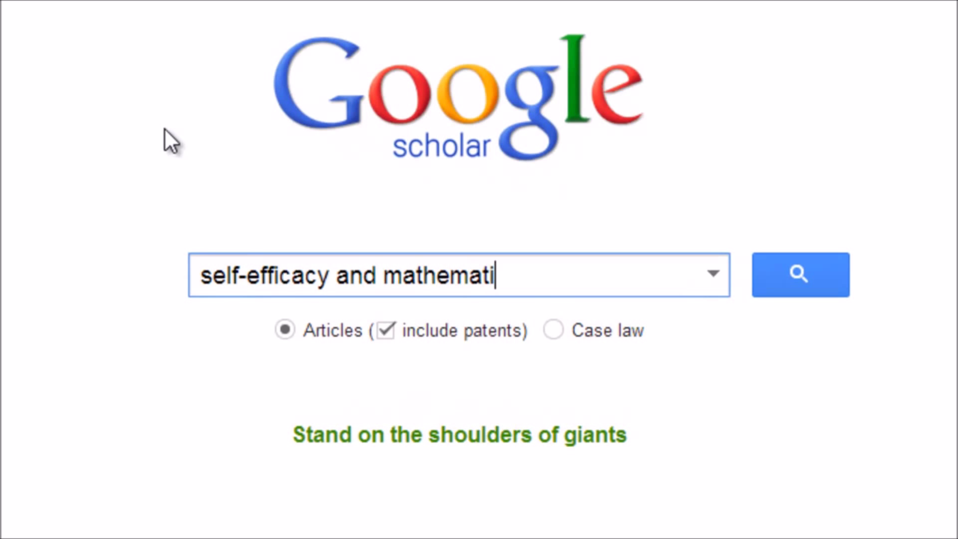
{"action": "type", "text": "em solving"}
{"action": "key", "text": "Return"}
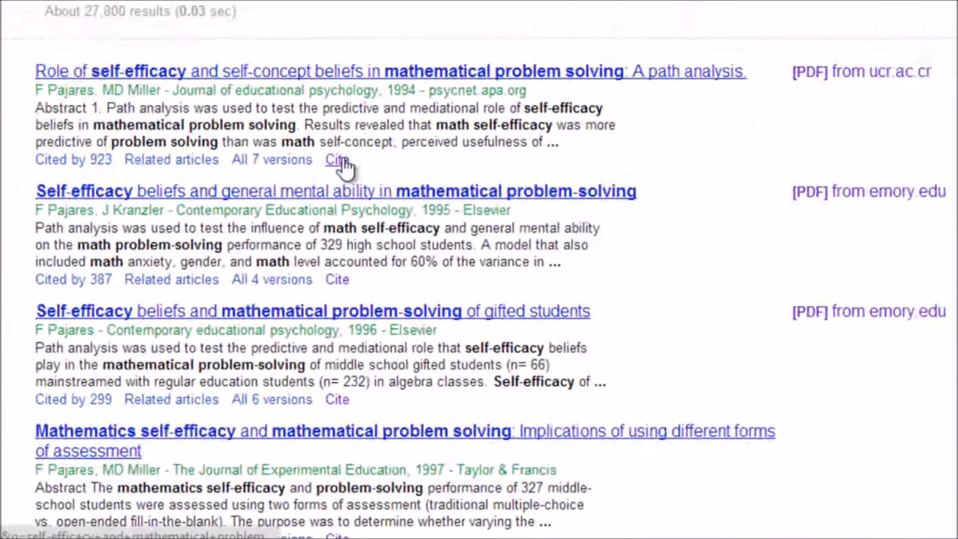
Open the BibTeX citation of the first search result, the 1994 path analysis article, and copy its entire text.
{"action": "left_click", "coordinate": [341, 161]}
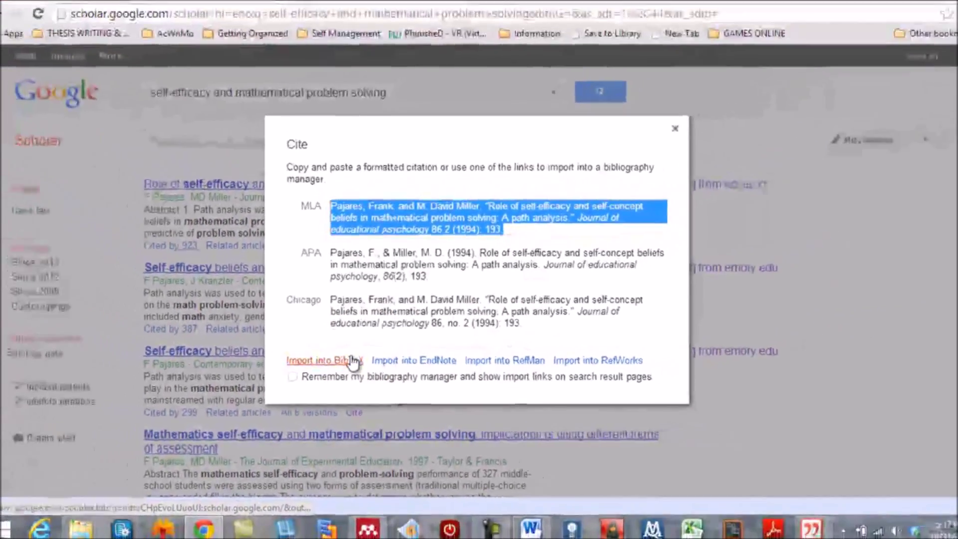
{"action": "left_click", "coordinate": [339, 332]}
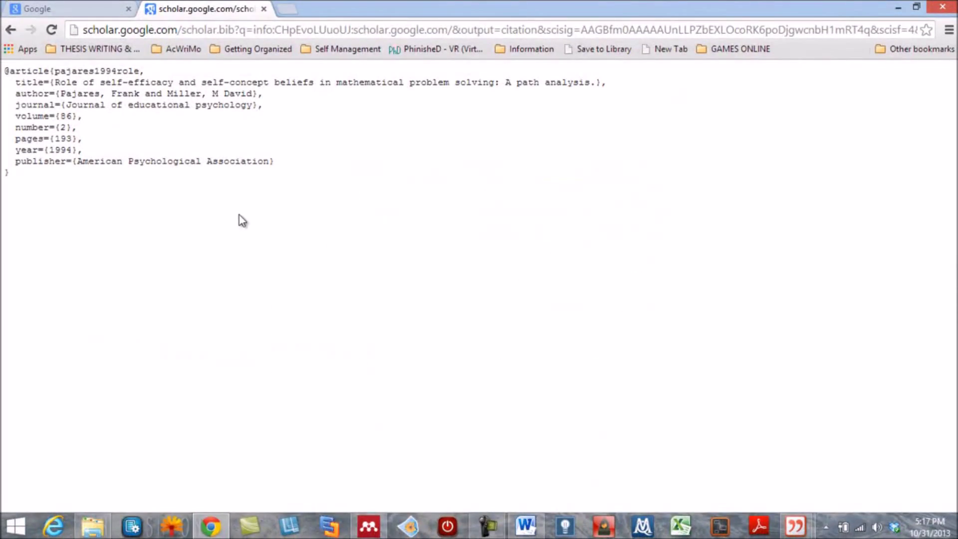
{"action": "key", "text": "ctrl+a"}
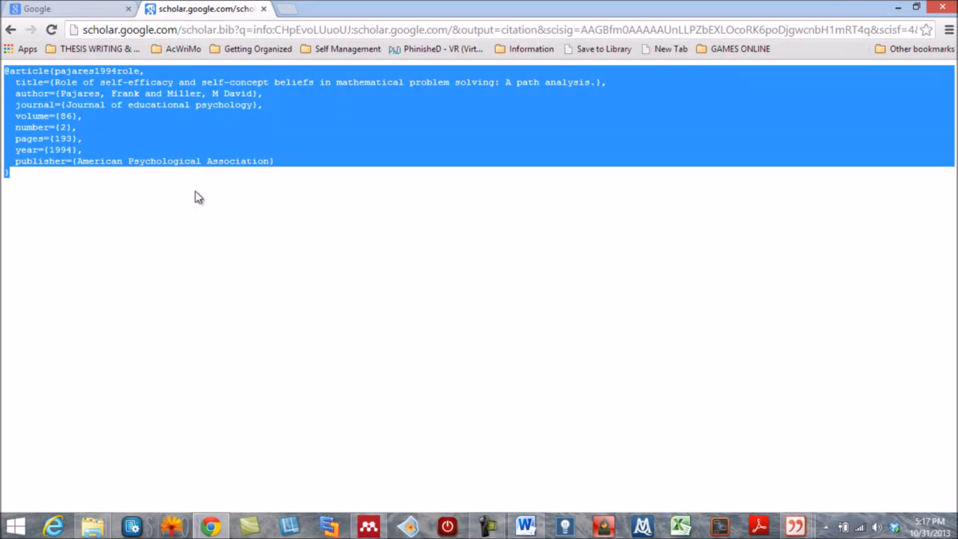
Switch to the mock project in Citavi and import the BibTeX text from the Clipboard, replacing imported BibTeX keys.
{"action": "left_click", "coordinate": [795, 525]}
{"action": "left_click", "coordinate": [750, 469]}
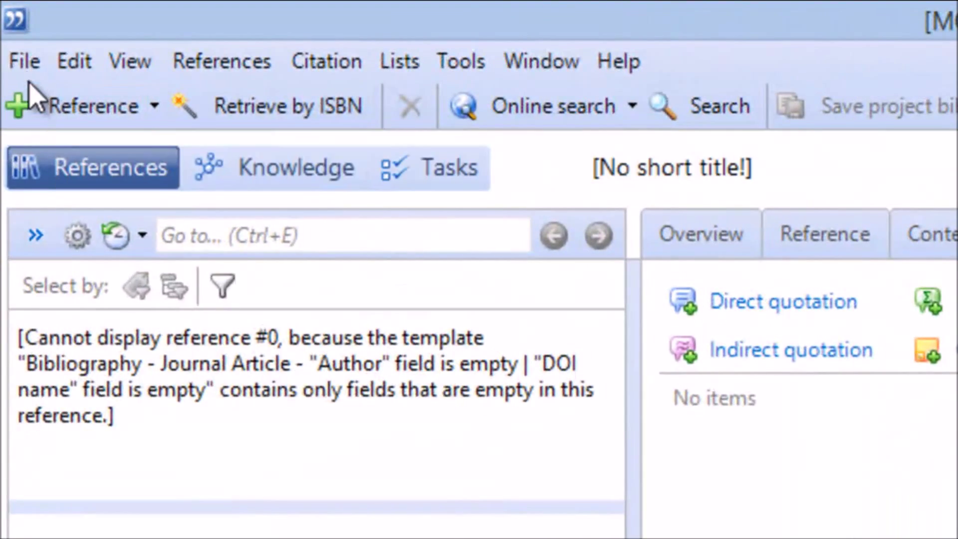
{"action": "left_click", "coordinate": [26, 64]}
{"action": "left_click", "coordinate": [74, 366]}
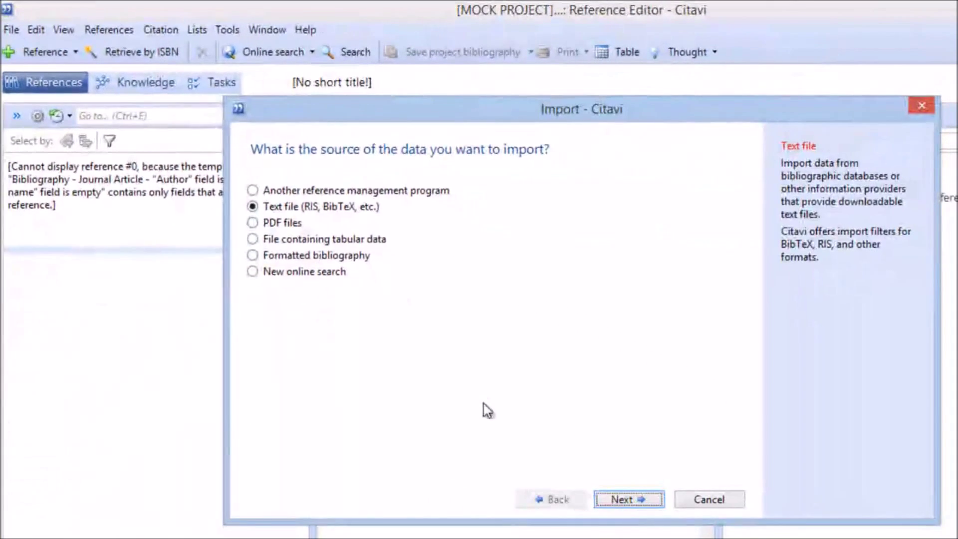
{"action": "left_click", "coordinate": [617, 499]}
{"action": "left_click", "coordinate": [618, 500]}
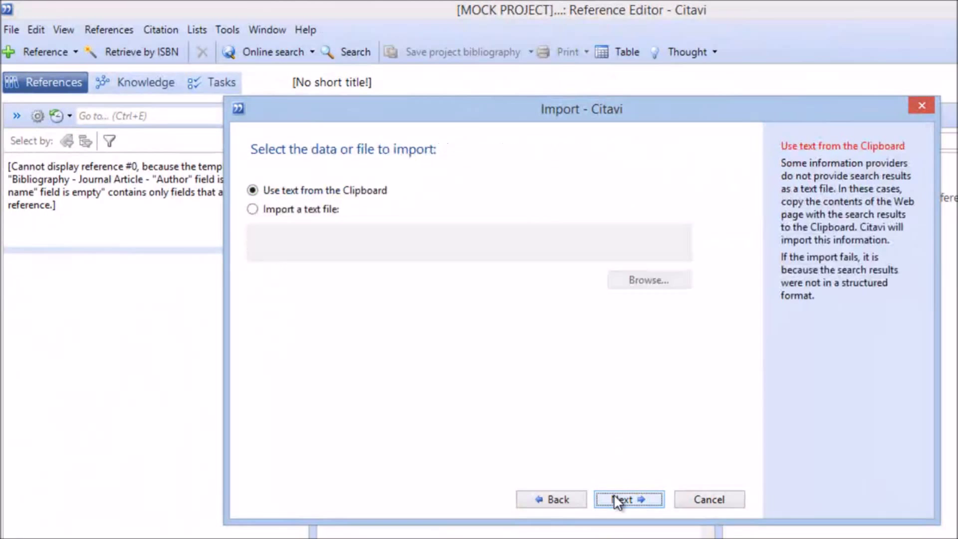
{"action": "left_click", "coordinate": [617, 499]}
{"action": "left_click", "coordinate": [617, 499]}
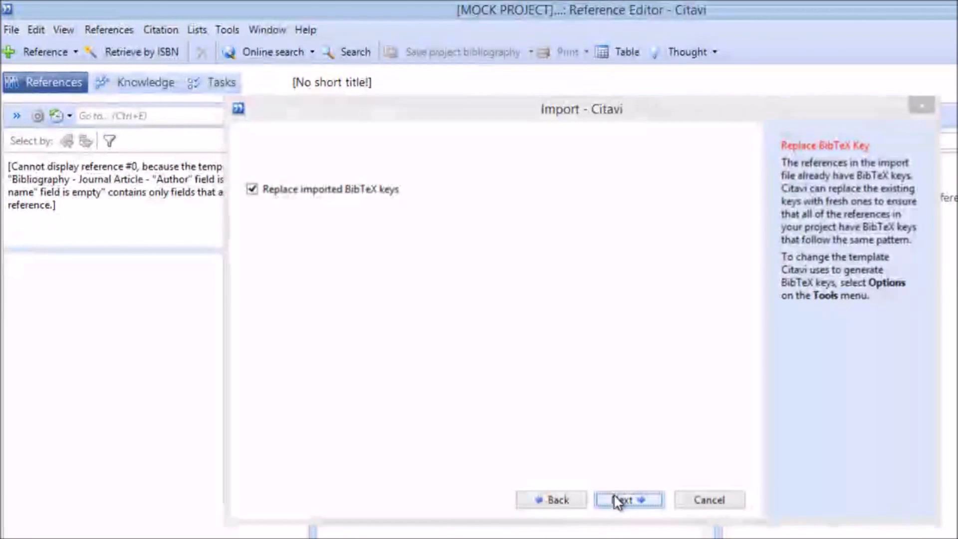
Add the imported self-efficacy article to the project and view its overview and reference details.
{"action": "left_click", "coordinate": [203, 343]}
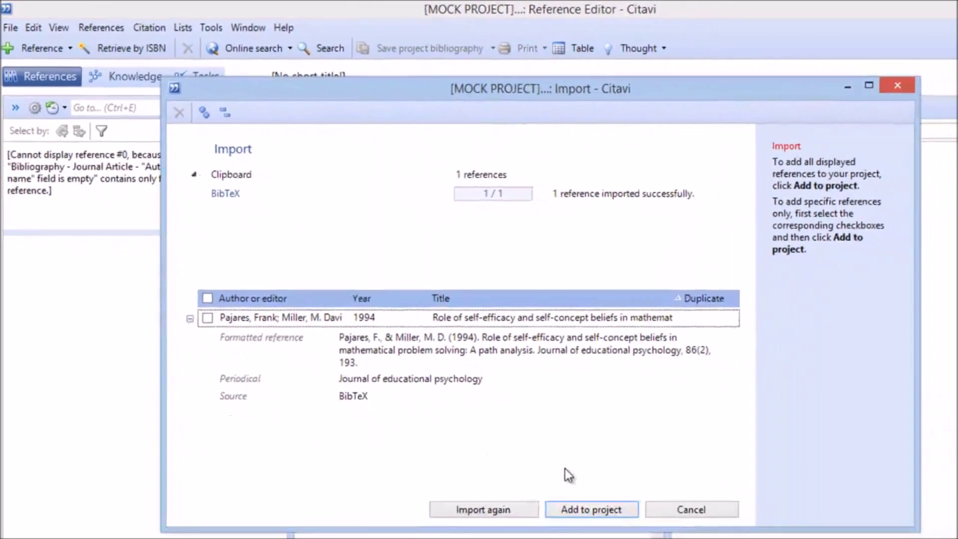
{"action": "left_click", "coordinate": [589, 509]}
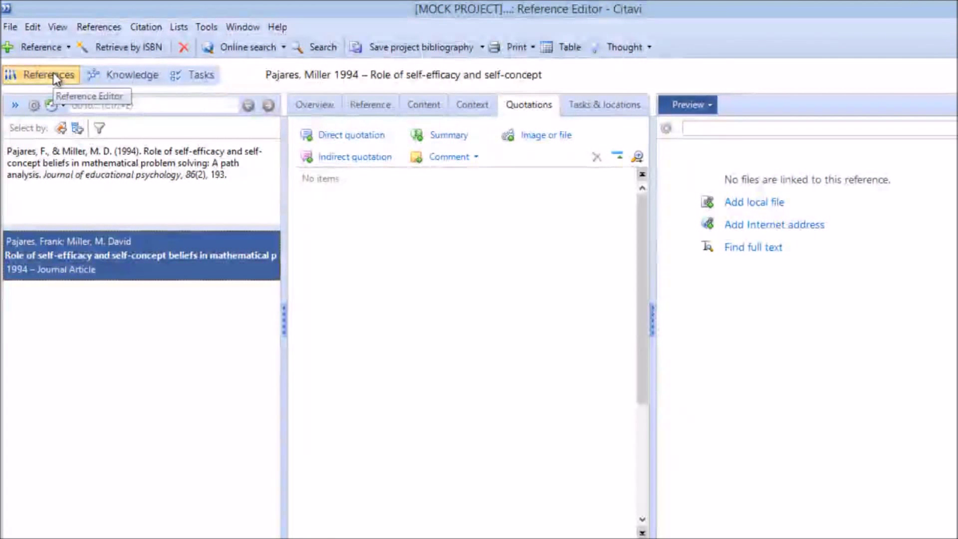
{"action": "left_click", "coordinate": [331, 110]}
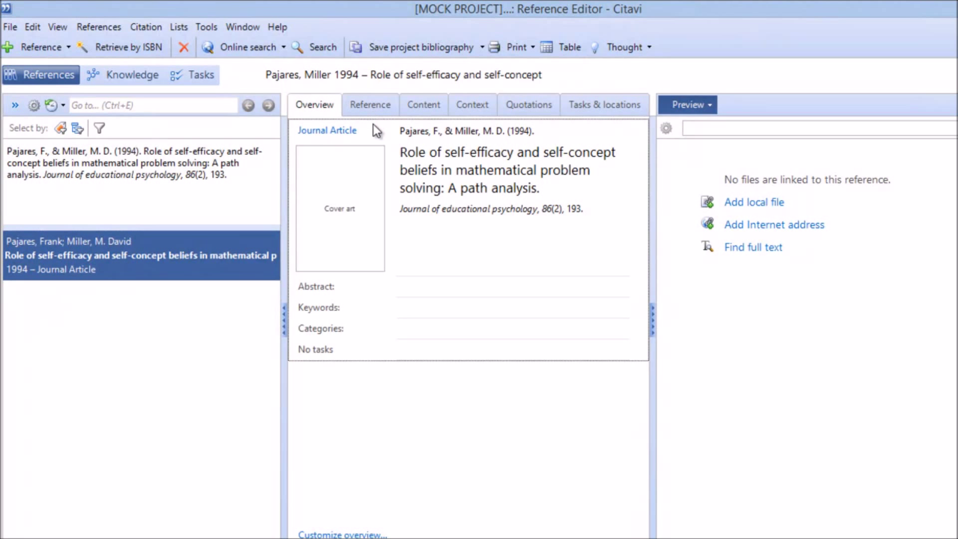
{"action": "left_click", "coordinate": [373, 111]}
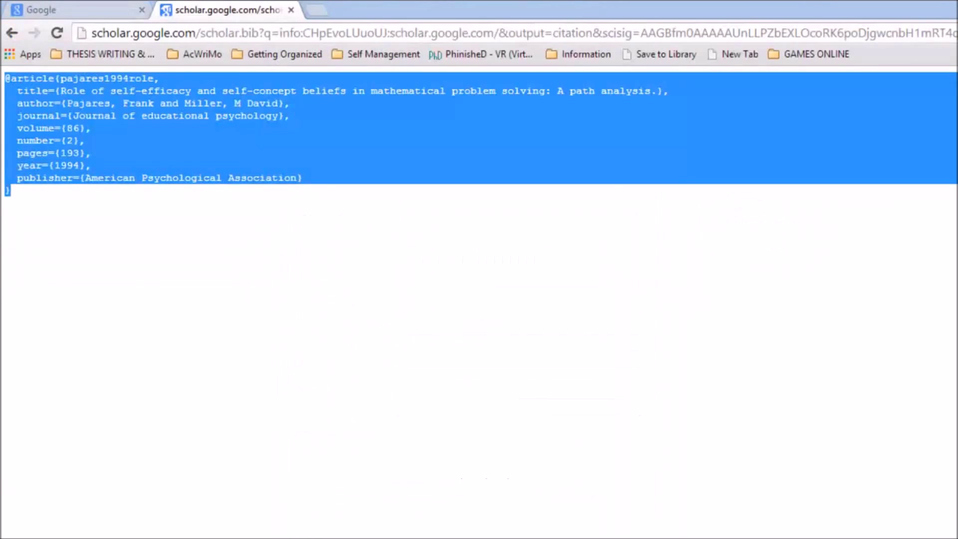
Open the first Google Scholar result's PDF from ucr.ac.cr and send it to Citavi as a webpage reference with Citavi Picker.
{"action": "left_click", "coordinate": [19, 31]}
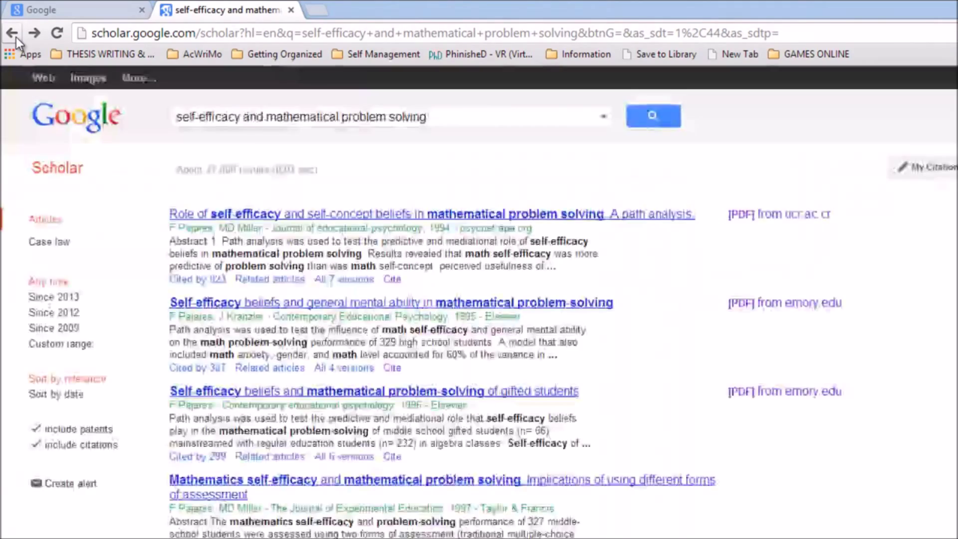
{"action": "left_click", "coordinate": [742, 218]}
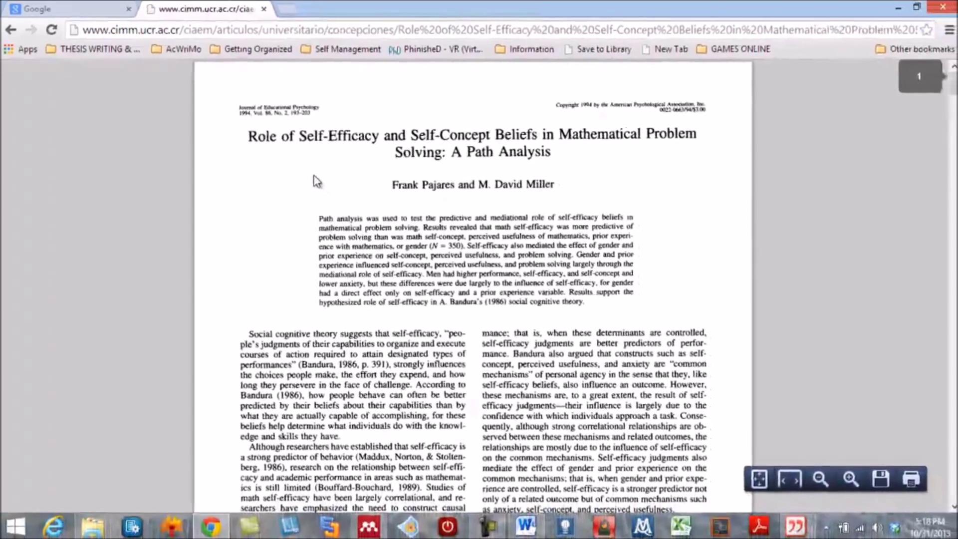
{"action": "right_click", "coordinate": [346, 193]}
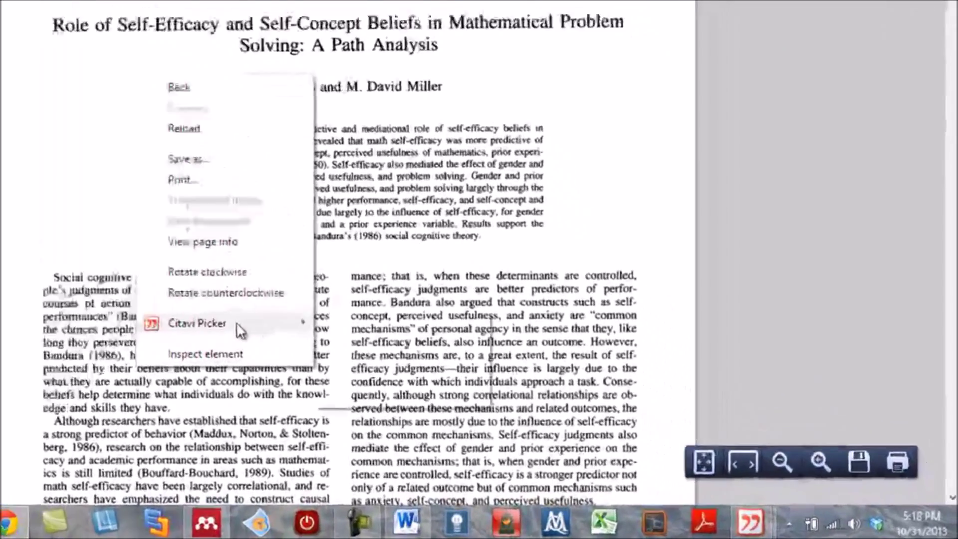
{"action": "mouse_move", "coordinate": [438, 369]}
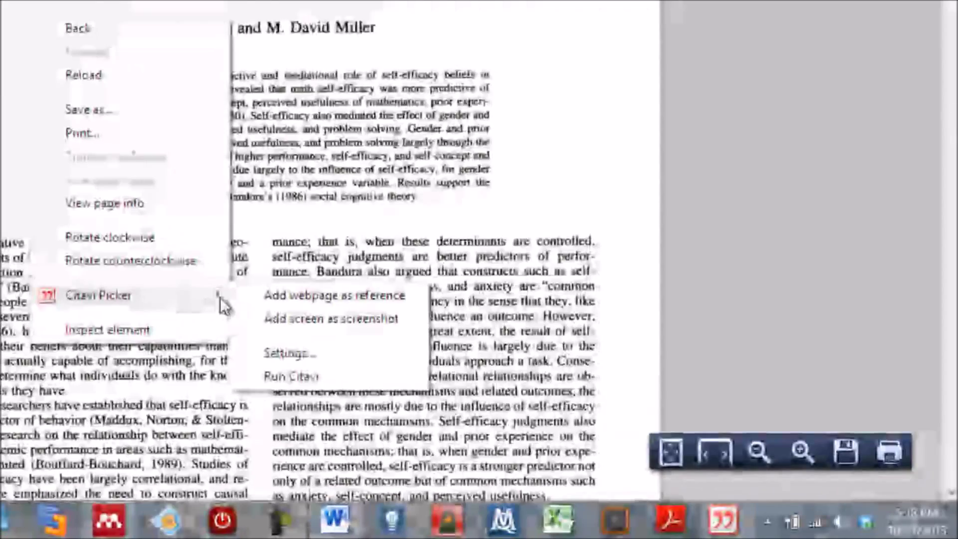
{"action": "left_click", "coordinate": [283, 298]}
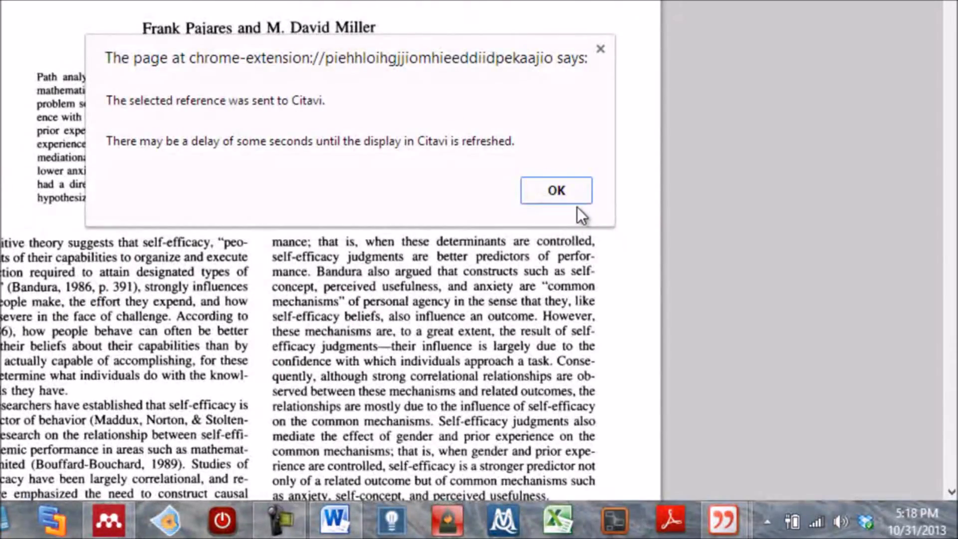
{"action": "left_click", "coordinate": [556, 190]}
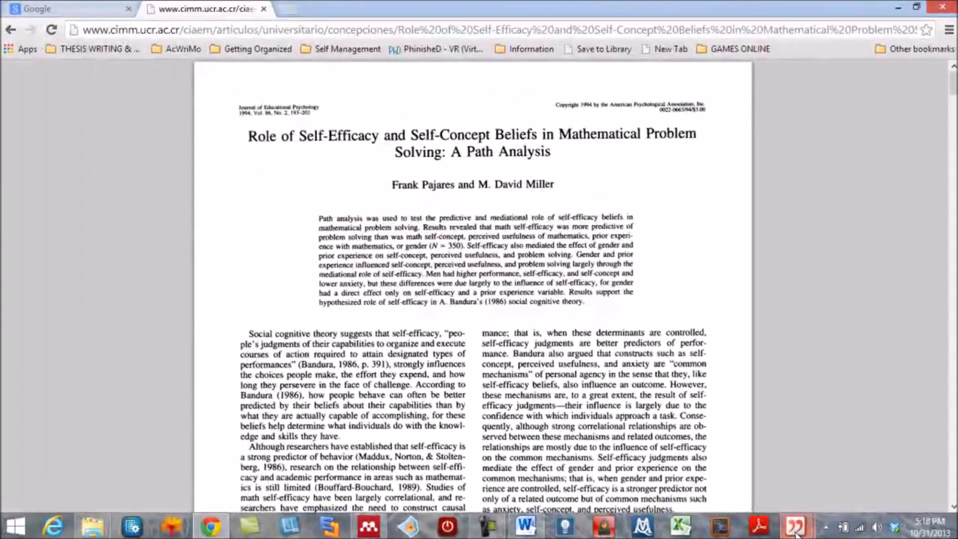
Switch to the mock project in Citavi and save a copy of the previewed PDF into the project.
{"action": "mouse_move", "coordinate": [791, 526]}
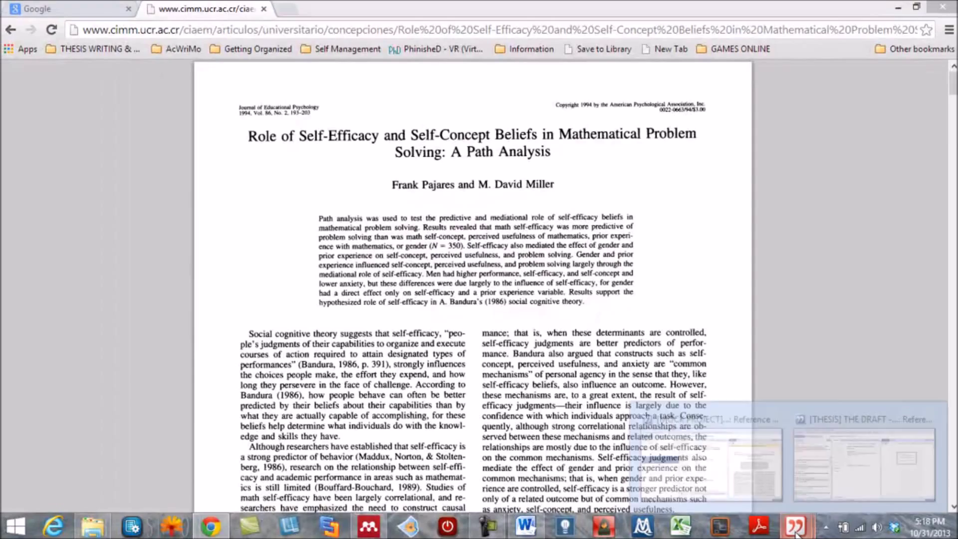
{"action": "left_click", "coordinate": [721, 458]}
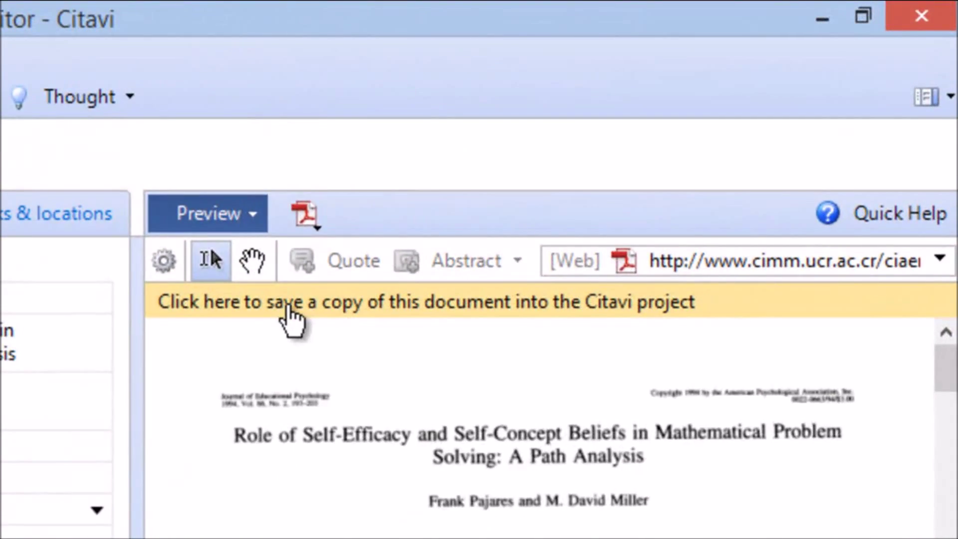
{"action": "left_click", "coordinate": [288, 307]}
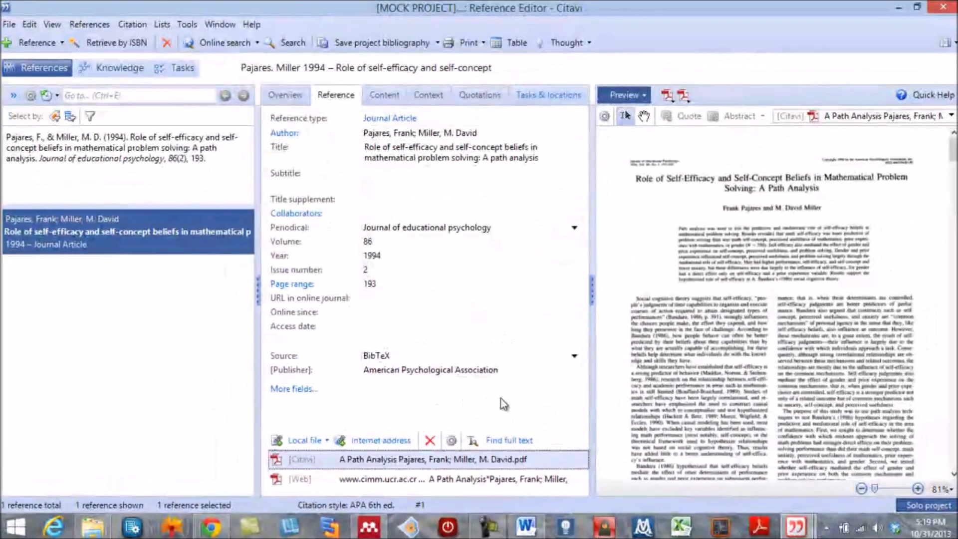
Show the reference's quotations, enlarge the PDF preview, and add the paragraph beginning "Although researchers have established" as a quotation.
{"action": "left_click", "coordinate": [481, 95]}
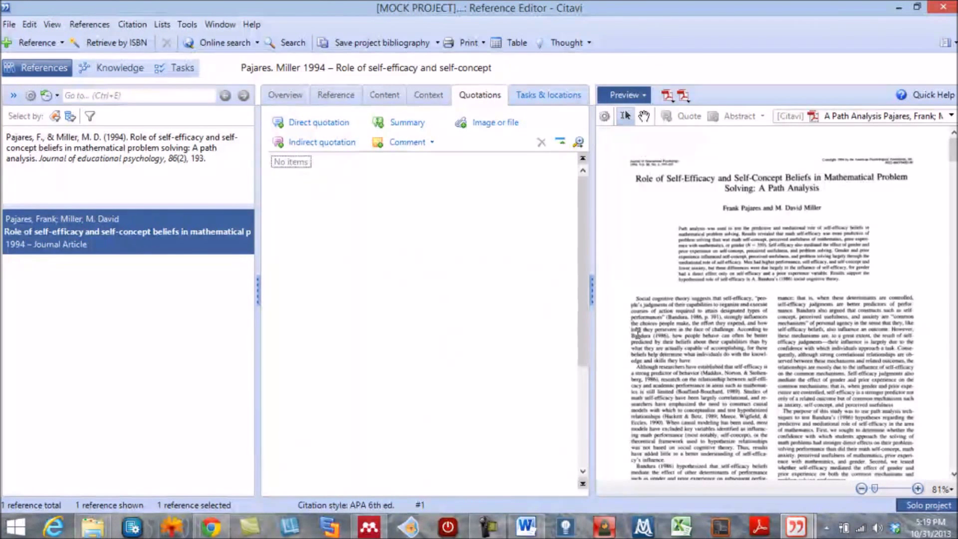
{"action": "left_click_drag", "start_coordinate": [592, 373], "coordinate": [454, 387]}
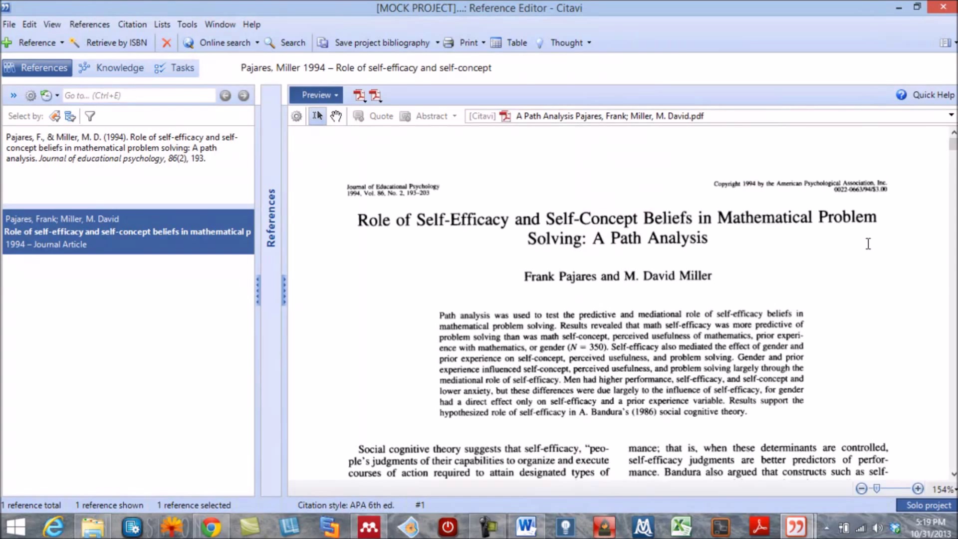
{"action": "scroll", "coordinate": [713, 247], "scroll_direction": "down", "scroll_amount": 5}
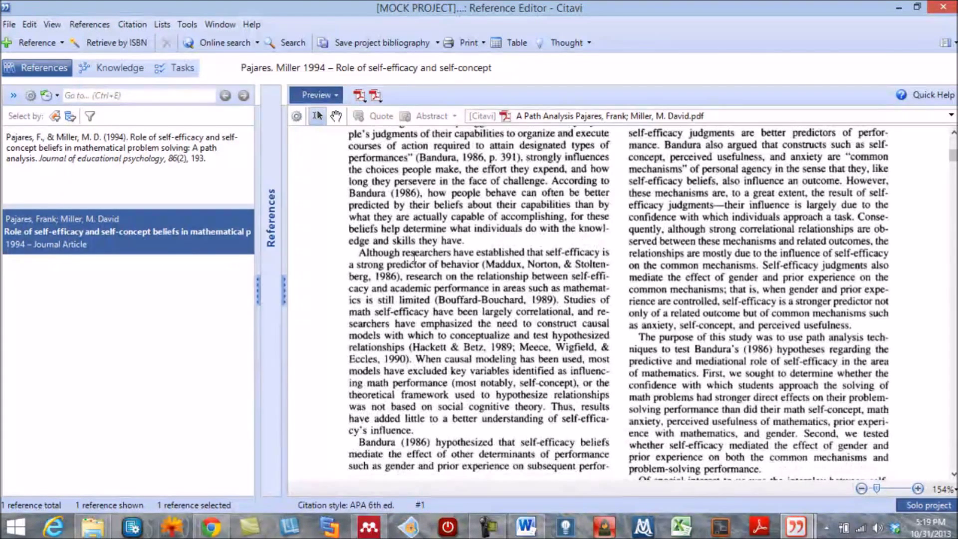
{"action": "left_click_drag", "start_coordinate": [359, 251], "coordinate": [421, 430]}
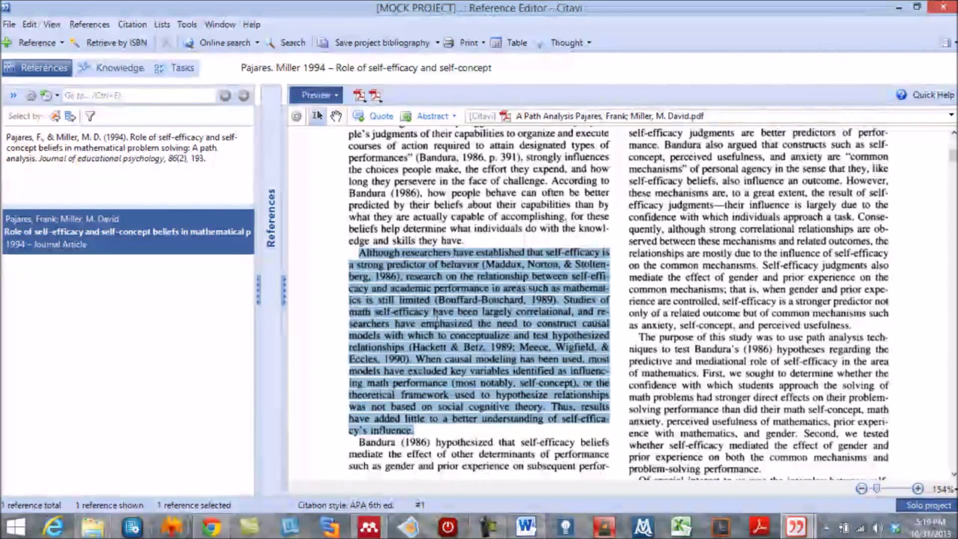
{"action": "right_click", "coordinate": [437, 318]}
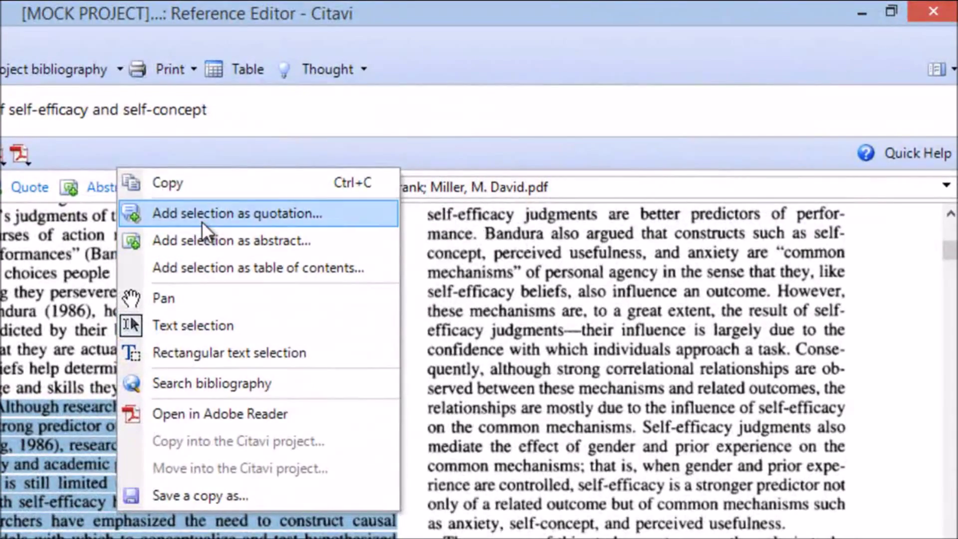
{"action": "left_click", "coordinate": [201, 220]}
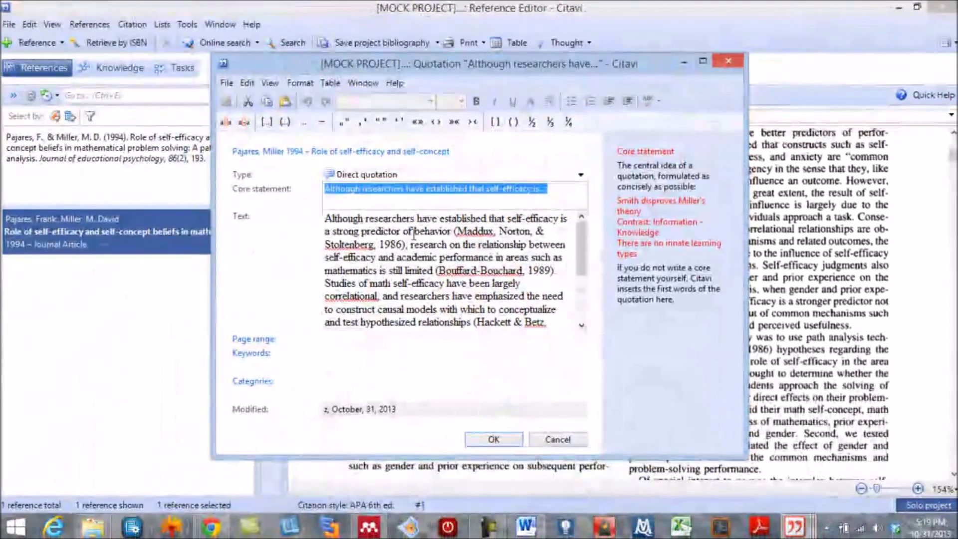
Set the quotation's page range to 193, assign it to the category "2 Abstract", and save the quotation.
{"action": "left_click", "coordinate": [299, 362]}
{"action": "type", "text": "193"}
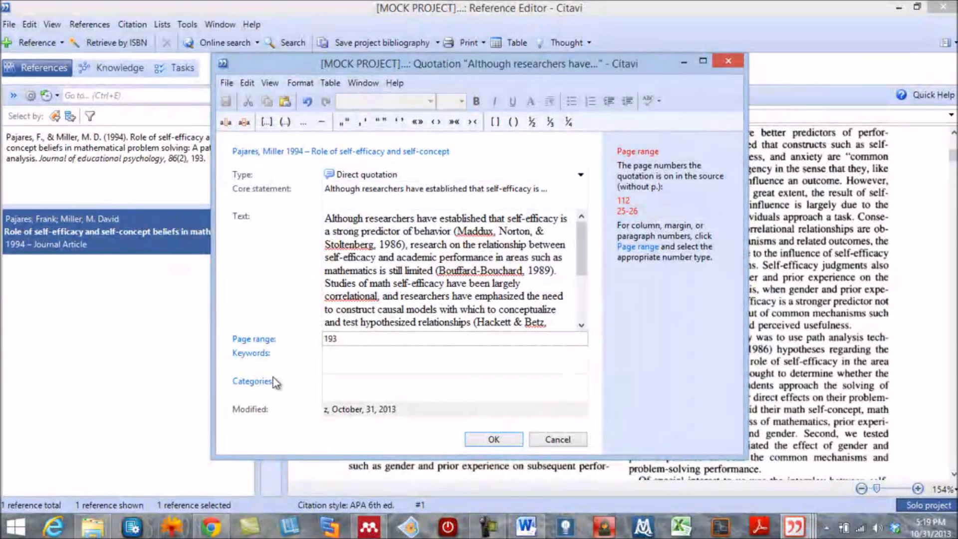
{"action": "left_click", "coordinate": [253, 380]}
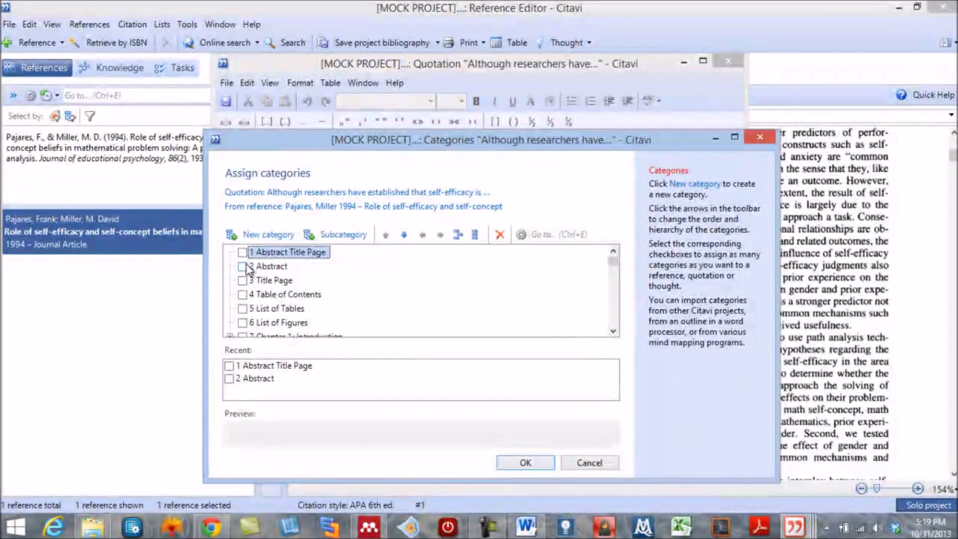
{"action": "left_click", "coordinate": [243, 267]}
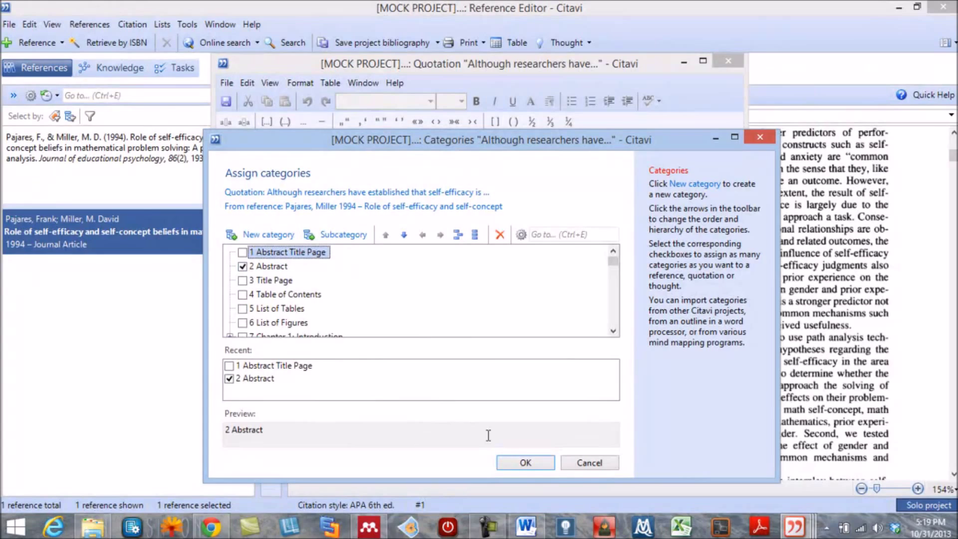
{"action": "left_click", "coordinate": [519, 458]}
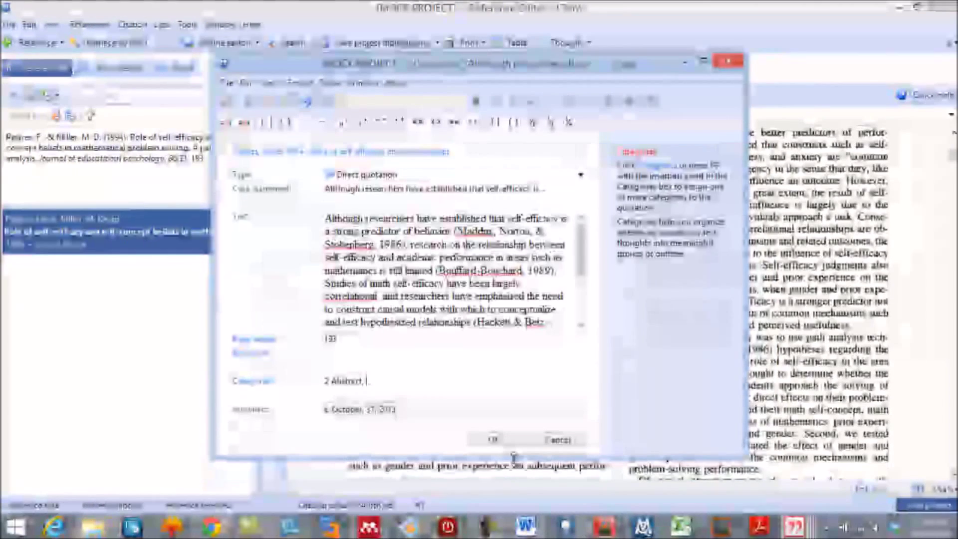
{"action": "left_click", "coordinate": [509, 441]}
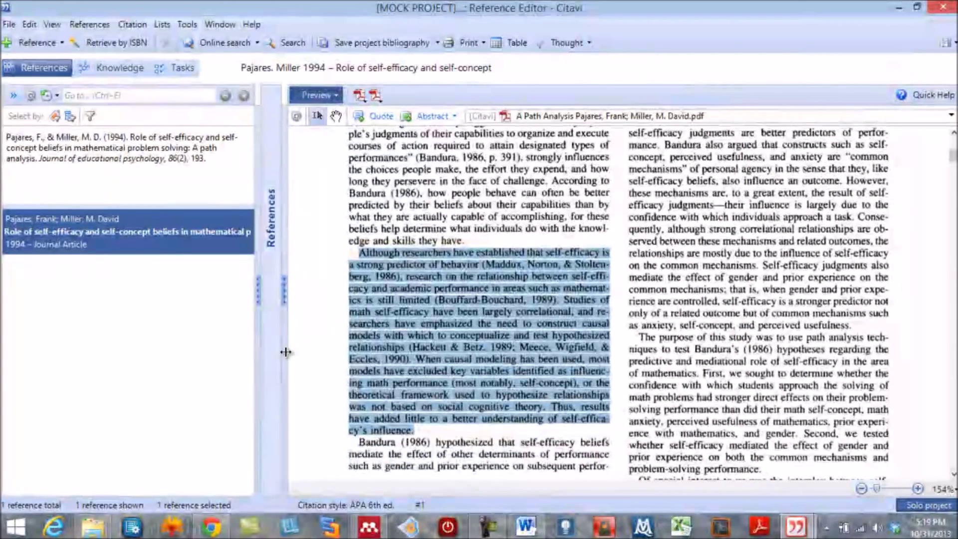
Narrow the PDF preview to show the saved quotation, and view it under the Abstract category in the Knowledge Organizer.
{"action": "left_click_drag", "start_coordinate": [580, 289], "coordinate": [580, 289]}
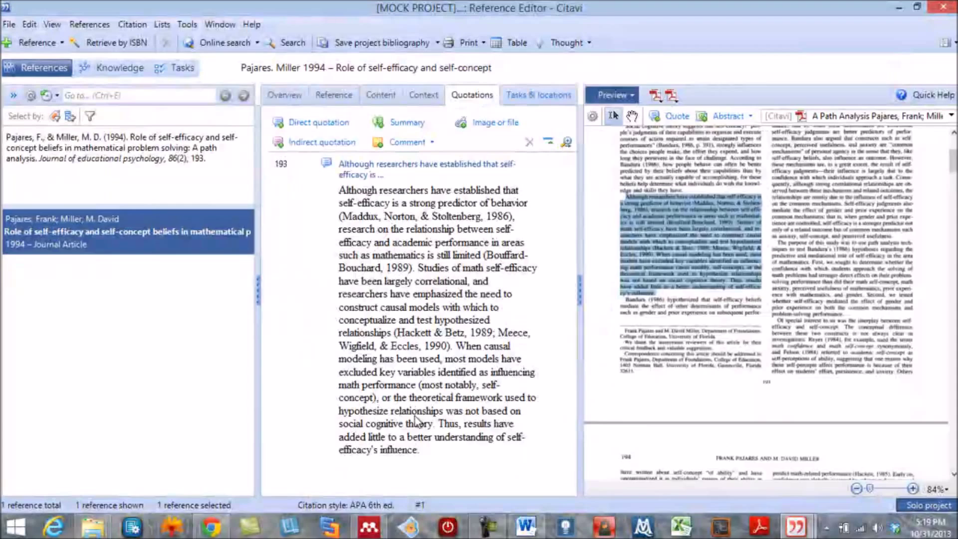
{"action": "left_click", "coordinate": [130, 67]}
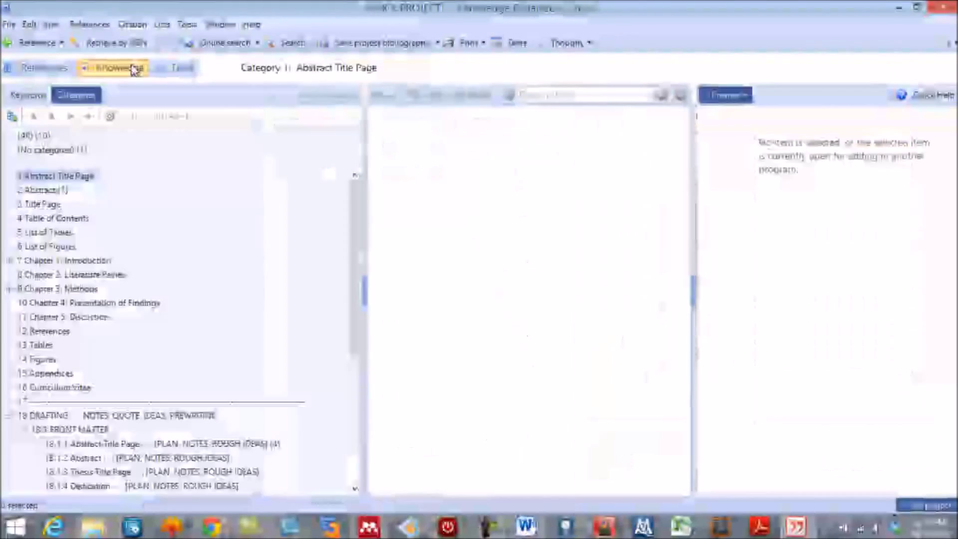
{"action": "left_click", "coordinate": [68, 188]}
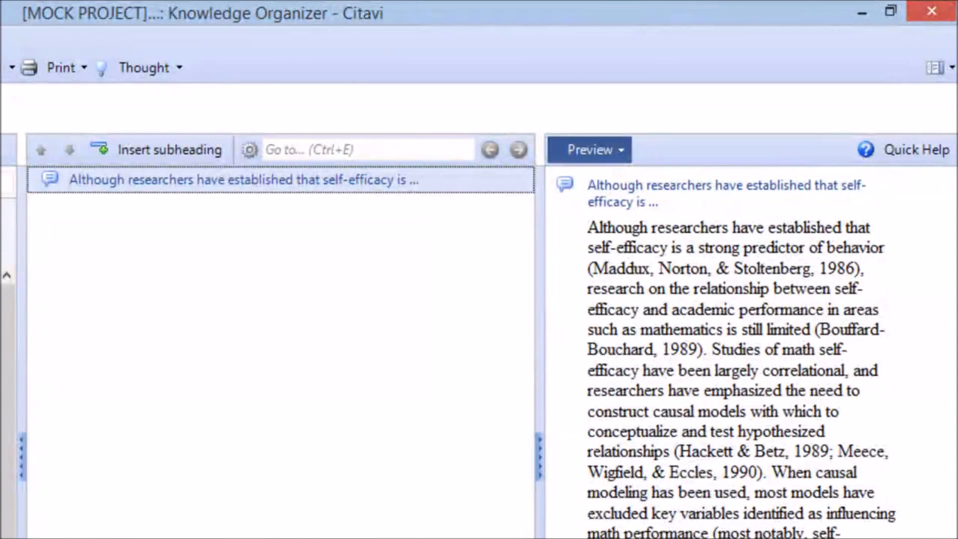
Return to the Reference Editor, open the article's PDF in Adobe Reader, and show its annotation tools.
{"action": "key", "text": "alt+Tab"}
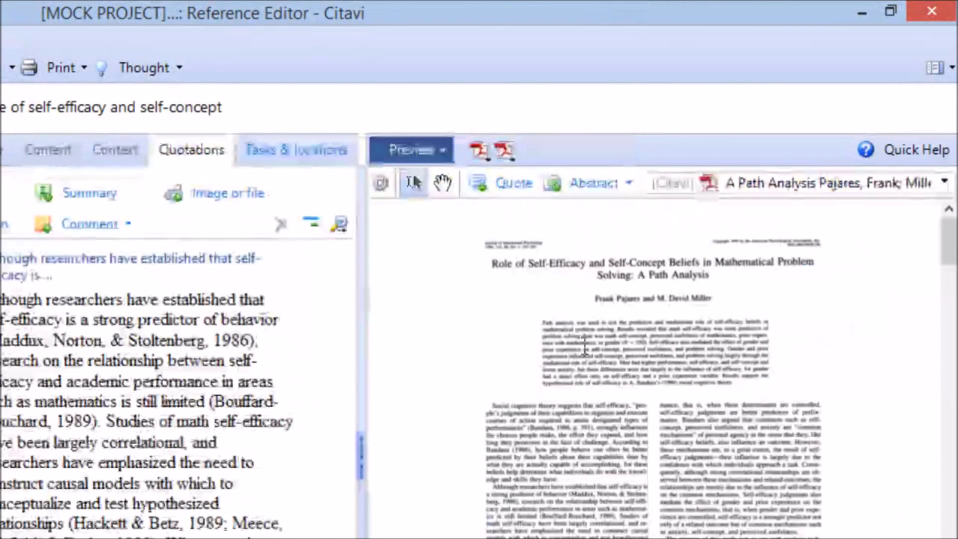
{"action": "left_click", "coordinate": [381, 185]}
{"action": "left_click", "coordinate": [406, 263]}
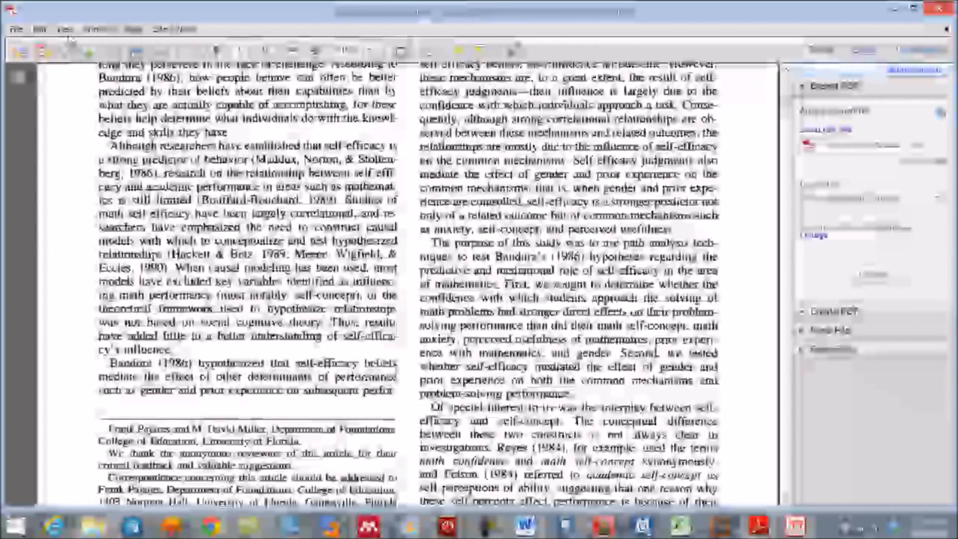
{"action": "left_click", "coordinate": [64, 29]}
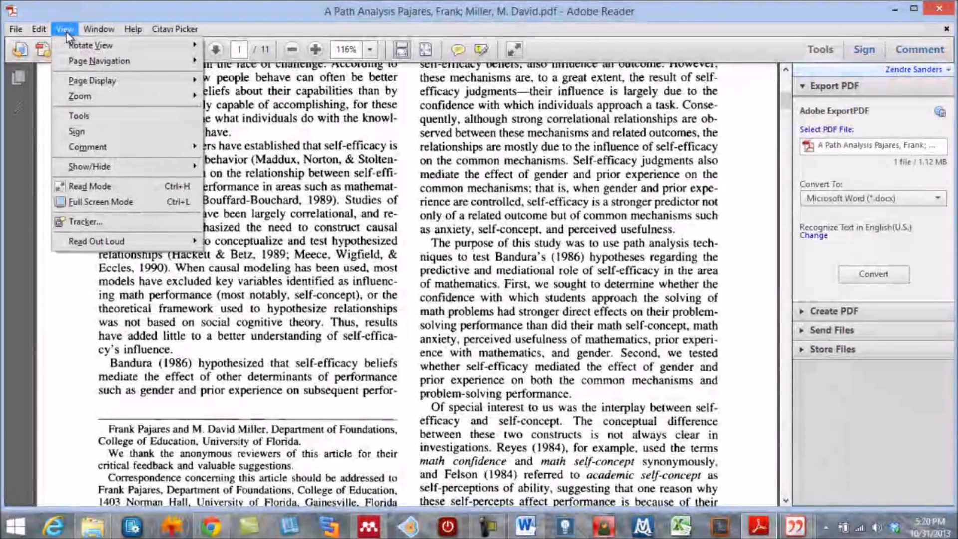
{"action": "mouse_move", "coordinate": [149, 147]}
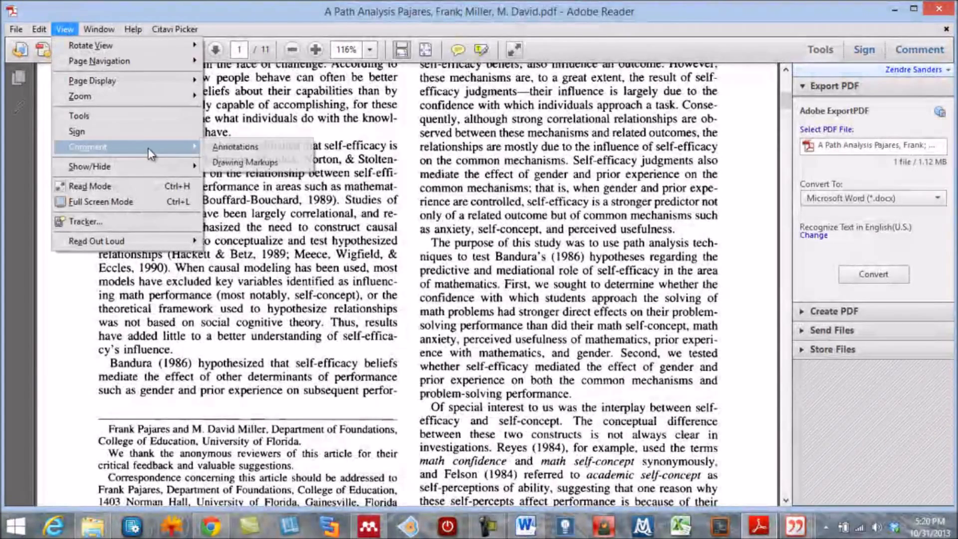
{"action": "left_click", "coordinate": [227, 155]}
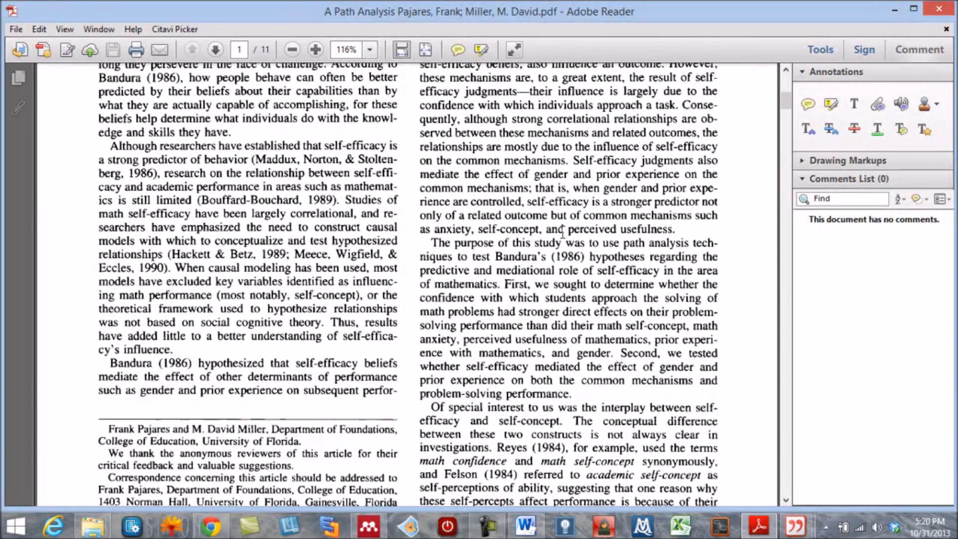
Select the PDF paragraph beginning "Although researchers have established", examine the Citavi Picker options for it, and return to Citavi.
{"action": "left_click_drag", "start_coordinate": [117, 149], "coordinate": [176, 346]}
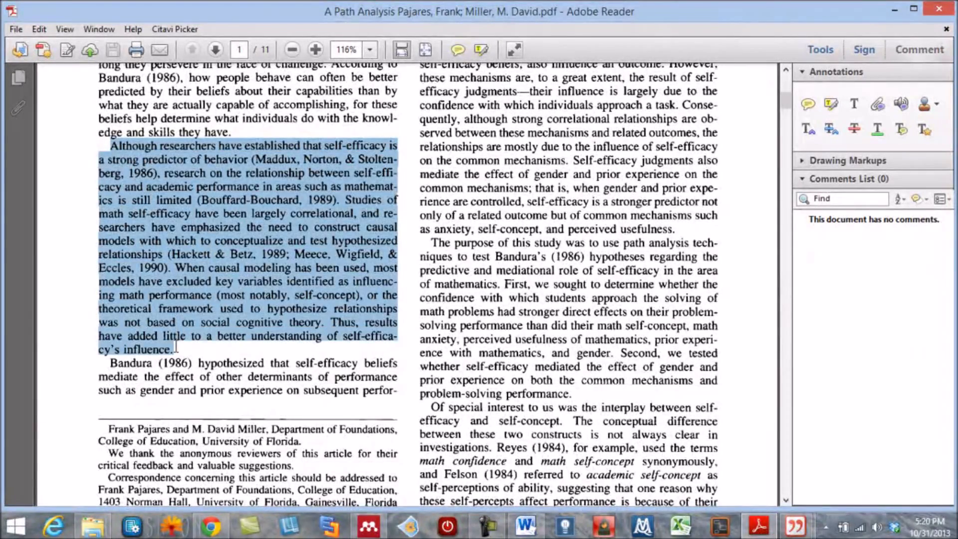
{"action": "right_click", "coordinate": [217, 253]}
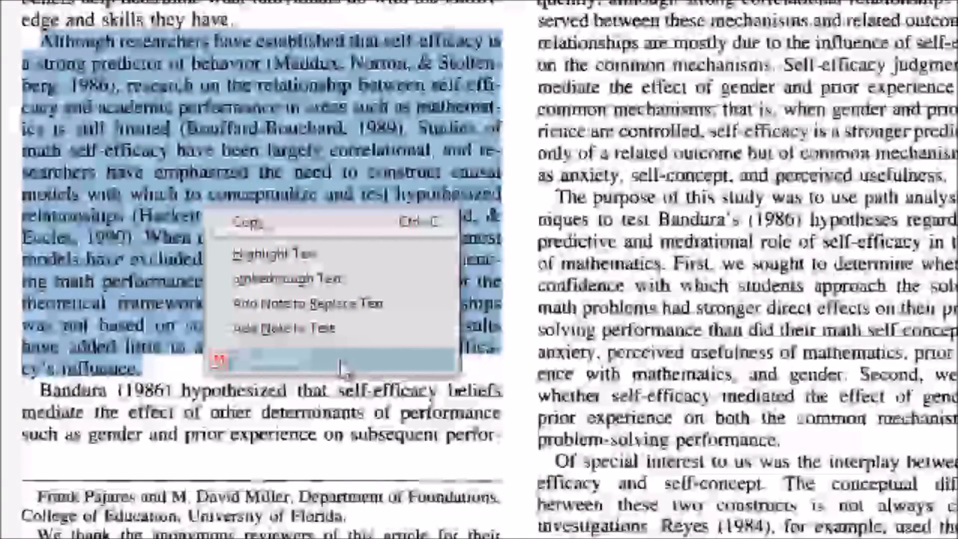
{"action": "mouse_move", "coordinate": [418, 364]}
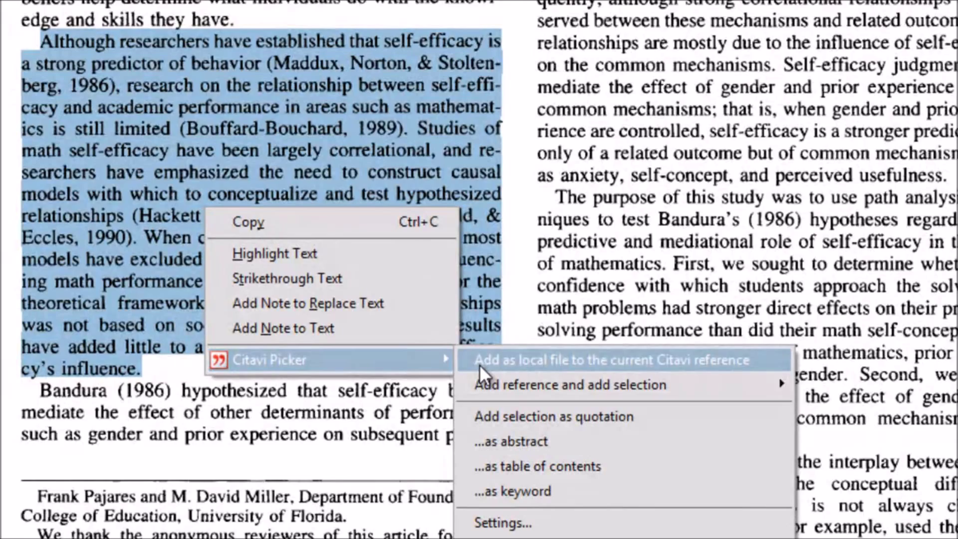
{"action": "mouse_move", "coordinate": [518, 389]}
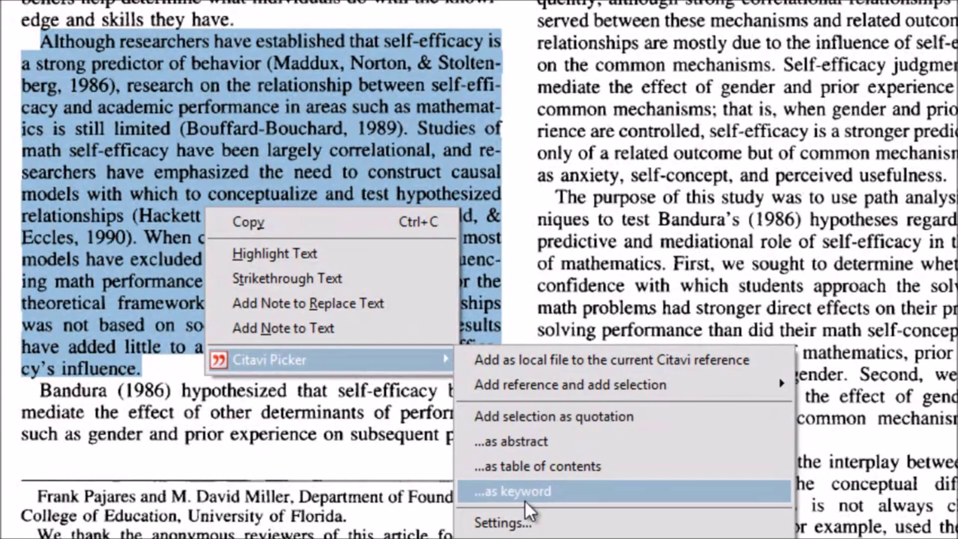
{"action": "left_click", "coordinate": [698, 175]}
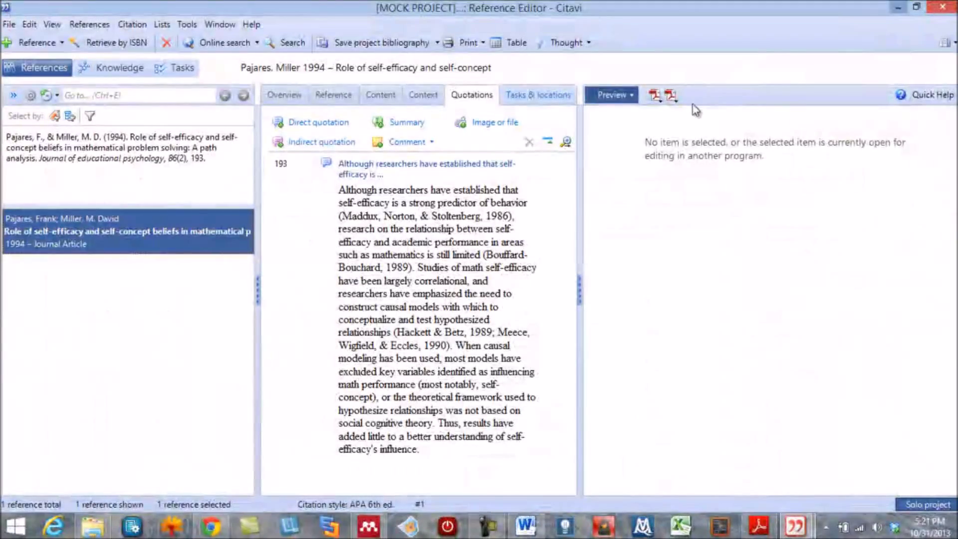
Switch to Chrome, open a new tab, examine the Citavi Picker options for the webpage, and return to Citavi.
{"action": "left_click", "coordinate": [215, 532]}
{"action": "left_click", "coordinate": [365, 12]}
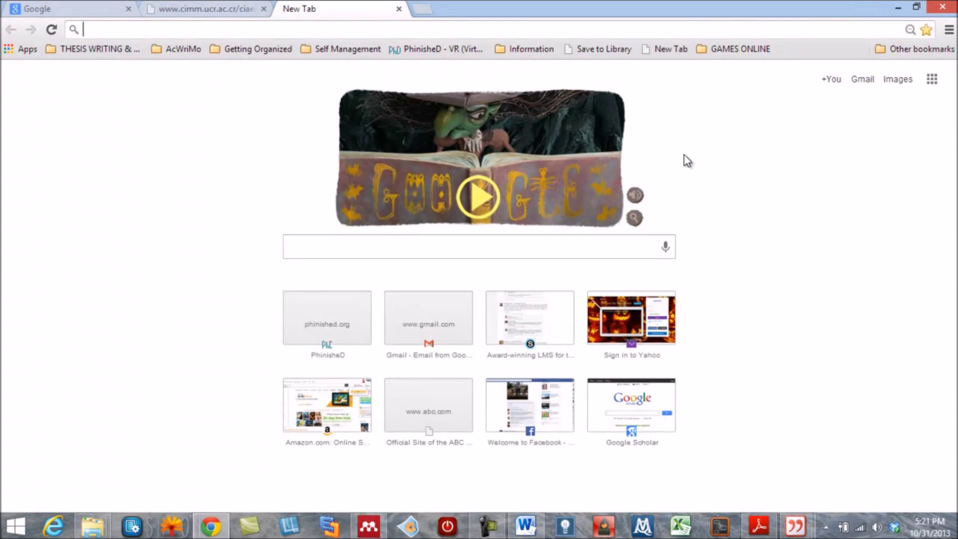
{"action": "right_click", "coordinate": [687, 160]}
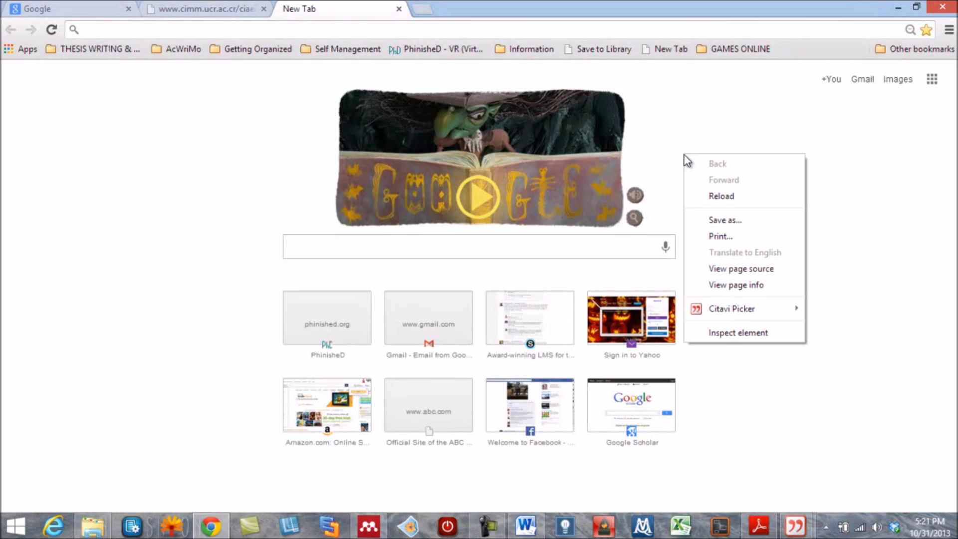
{"action": "mouse_move", "coordinate": [730, 309]}
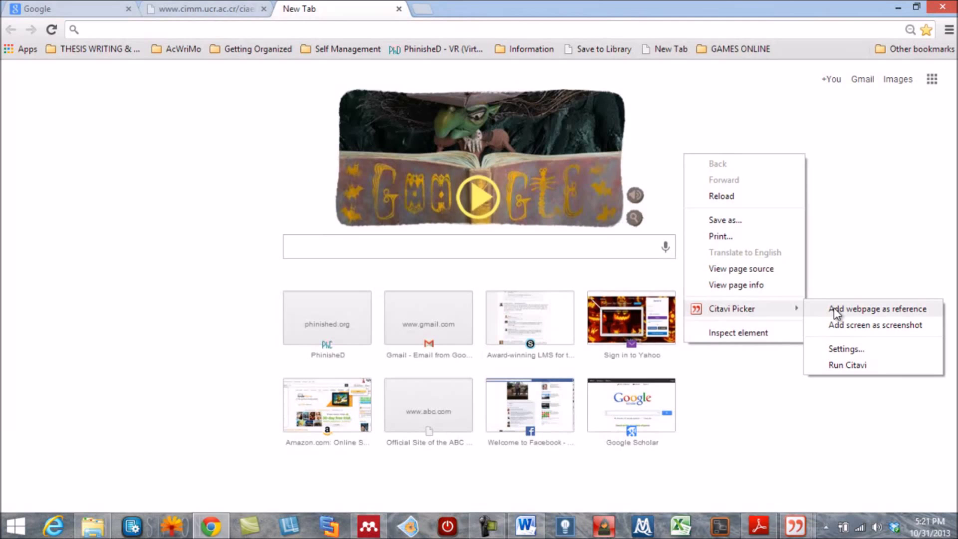
{"action": "left_click", "coordinate": [790, 528]}
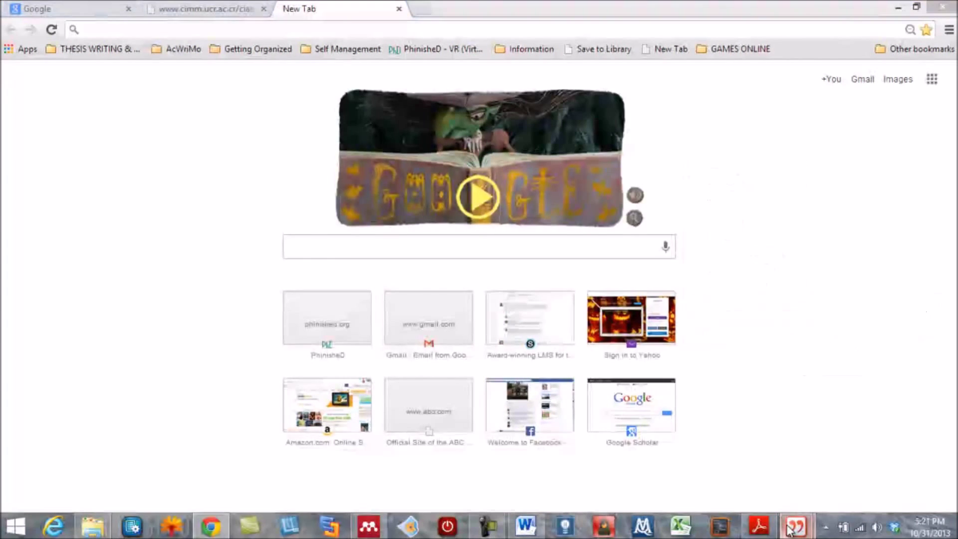
{"action": "left_click", "coordinate": [698, 479]}
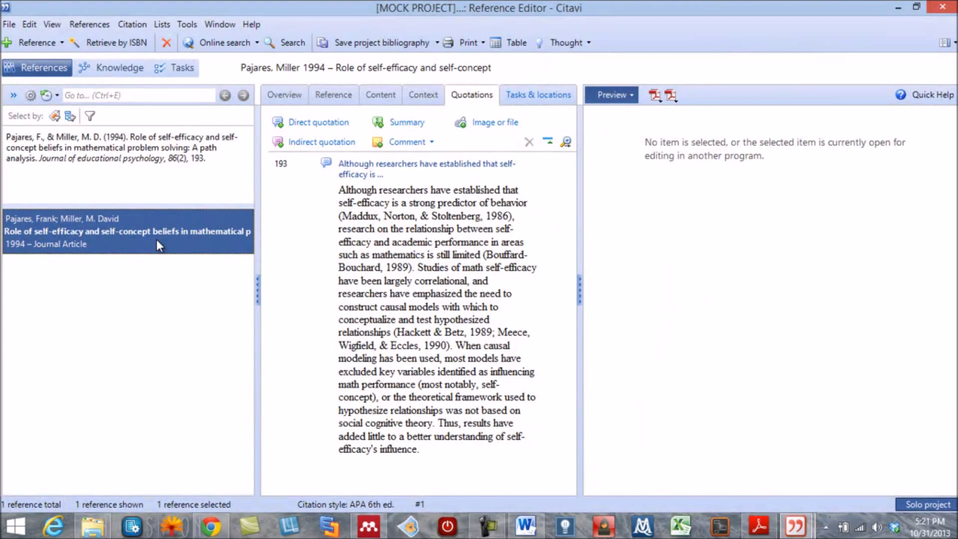
View the article's overview and reference details, and start a blank Internet document reference by hand.
{"action": "left_click", "coordinate": [285, 96]}
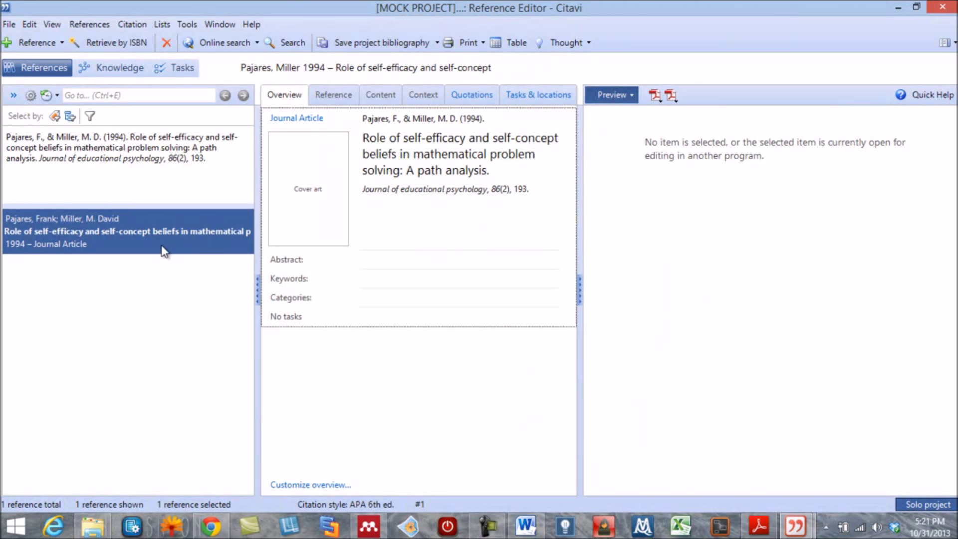
{"action": "left_click", "coordinate": [334, 94]}
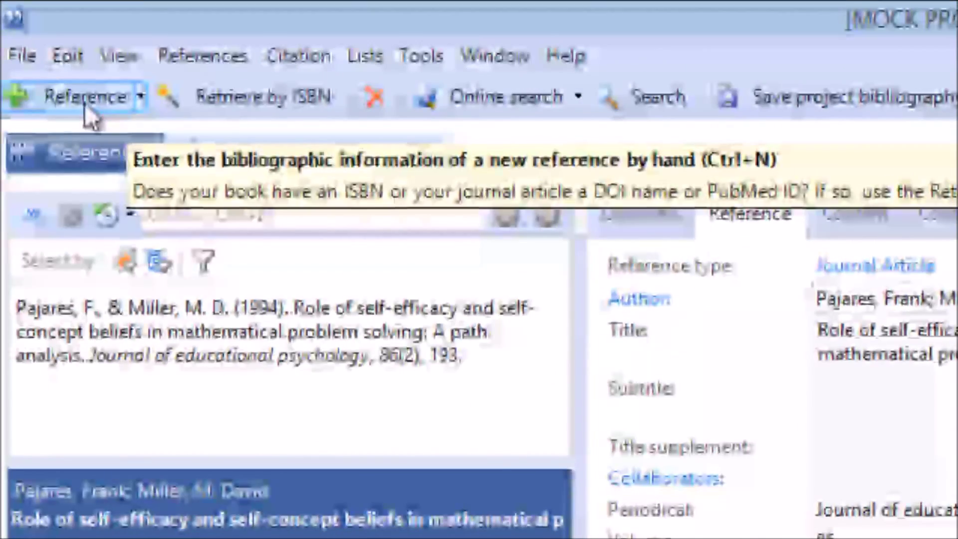
{"action": "left_click", "coordinate": [137, 102]}
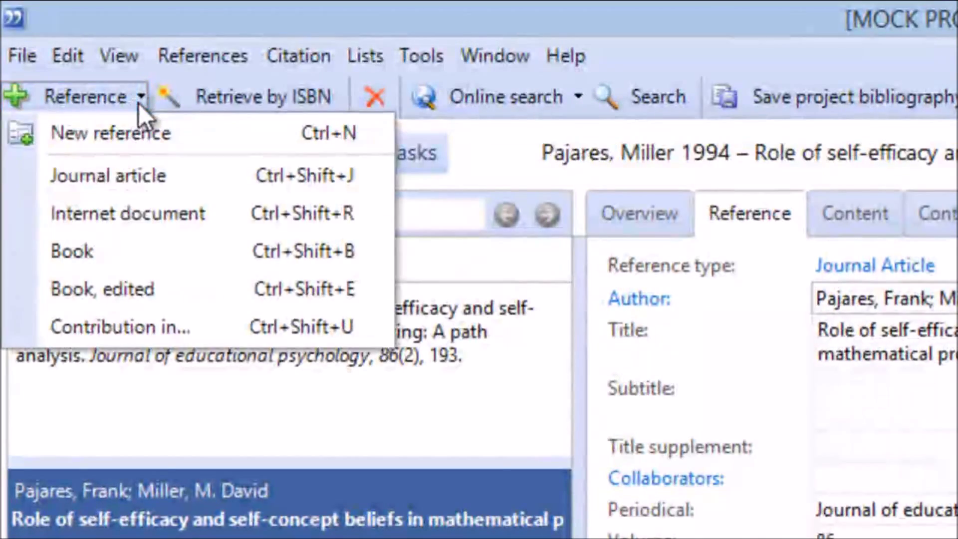
{"action": "left_click", "coordinate": [130, 216]}
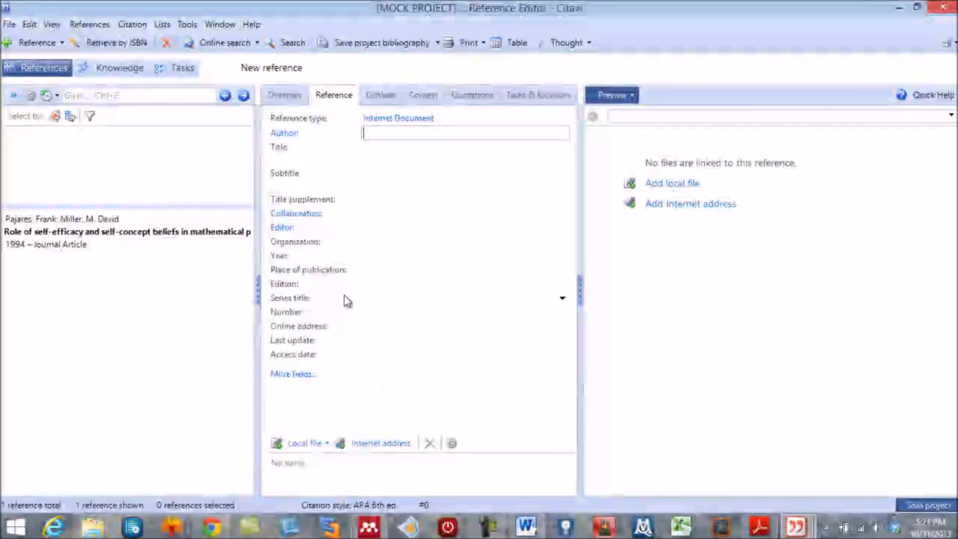
Switch to Chrome and send the Google new tab page to Citavi as a webpage reference with Citavi Picker.
{"action": "left_click", "coordinate": [211, 526]}
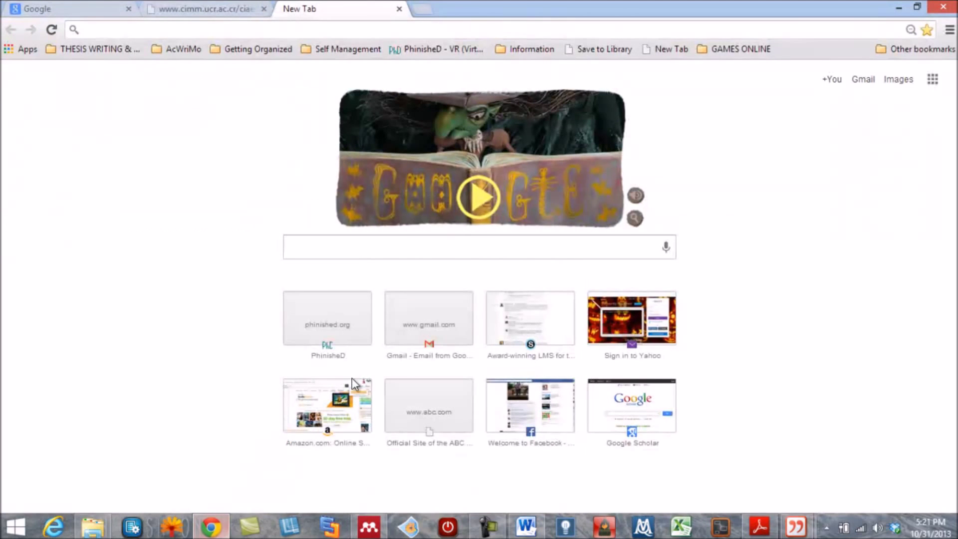
{"action": "right_click", "coordinate": [685, 169]}
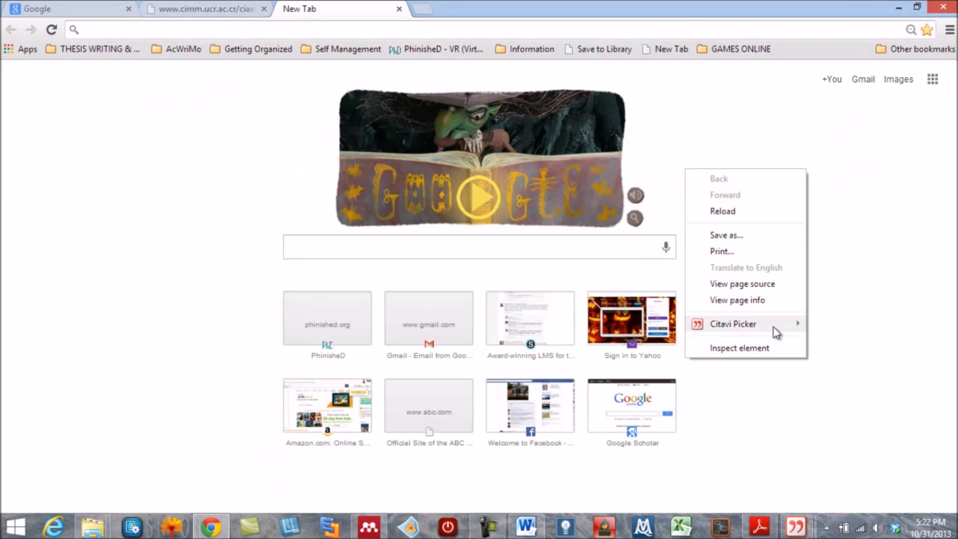
{"action": "mouse_move", "coordinate": [773, 324]}
{"action": "left_click", "coordinate": [843, 325]}
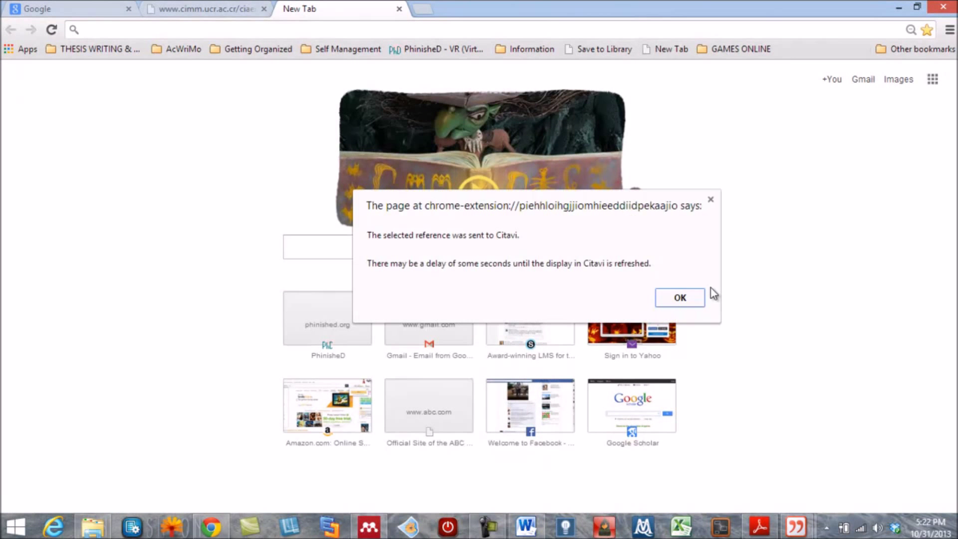
{"action": "left_click", "coordinate": [682, 304]}
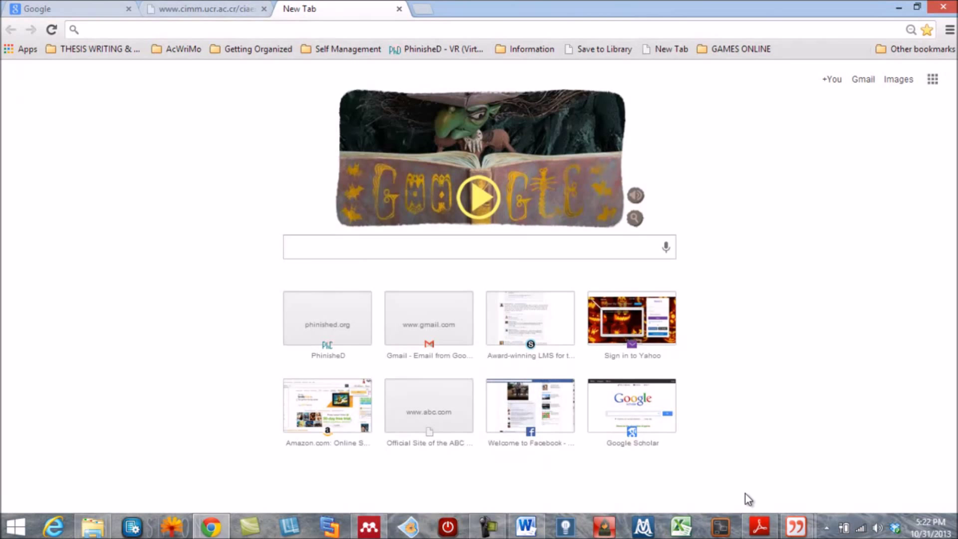
Switch to Citavi, preview the imported Google webpage, and save a copy of it as a PDF.
{"action": "mouse_move", "coordinate": [797, 530]}
{"action": "left_click", "coordinate": [711, 479]}
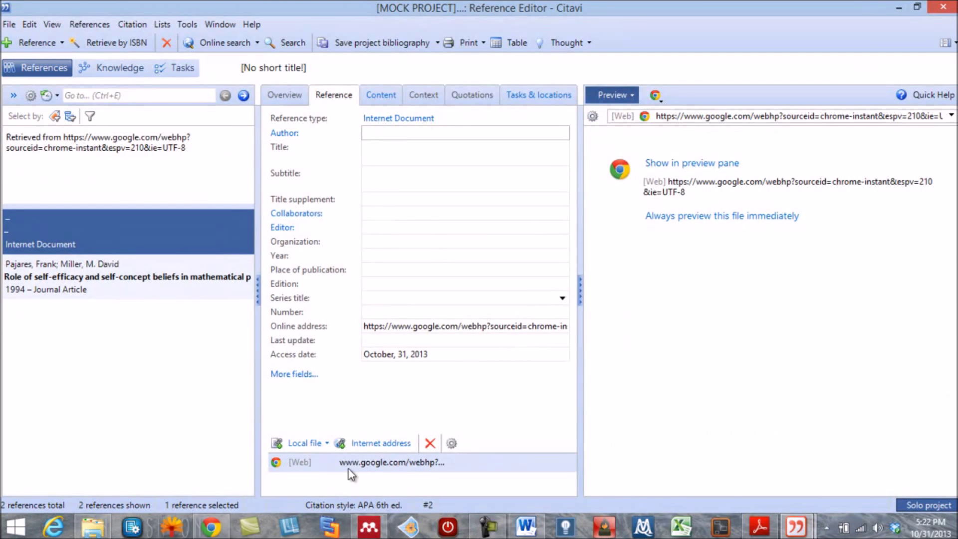
{"action": "left_click", "coordinate": [660, 163]}
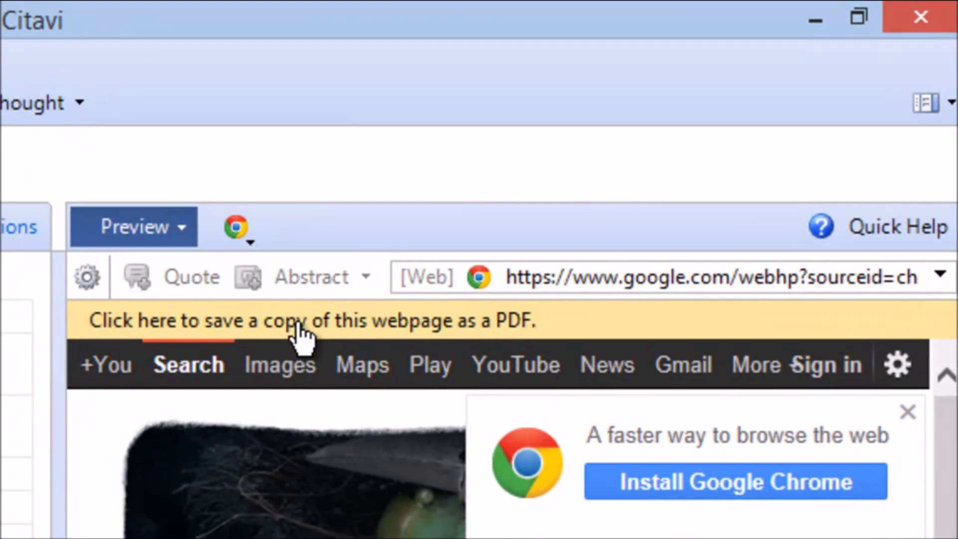
{"action": "left_click", "coordinate": [299, 323]}
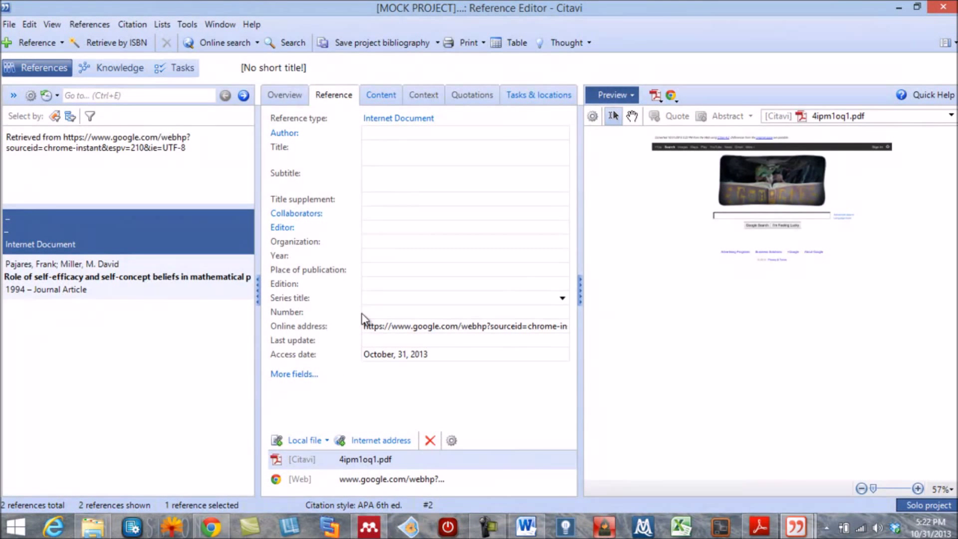
Switch to Chrome and open the amazon.com website in the new tab.
{"action": "left_click", "coordinate": [210, 526]}
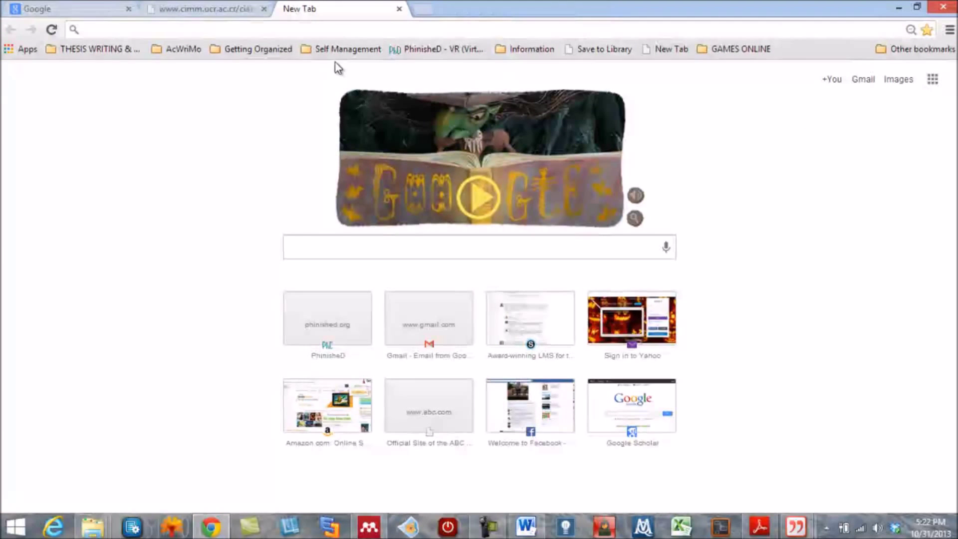
{"action": "left_click", "coordinate": [351, 30]}
{"action": "type", "text": "amazon.com"}
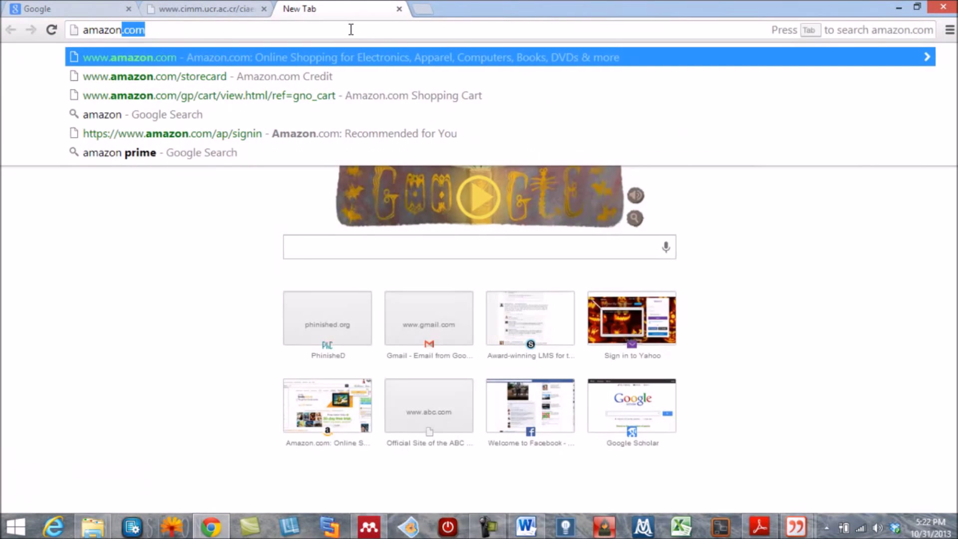
{"action": "key", "text": "Return"}
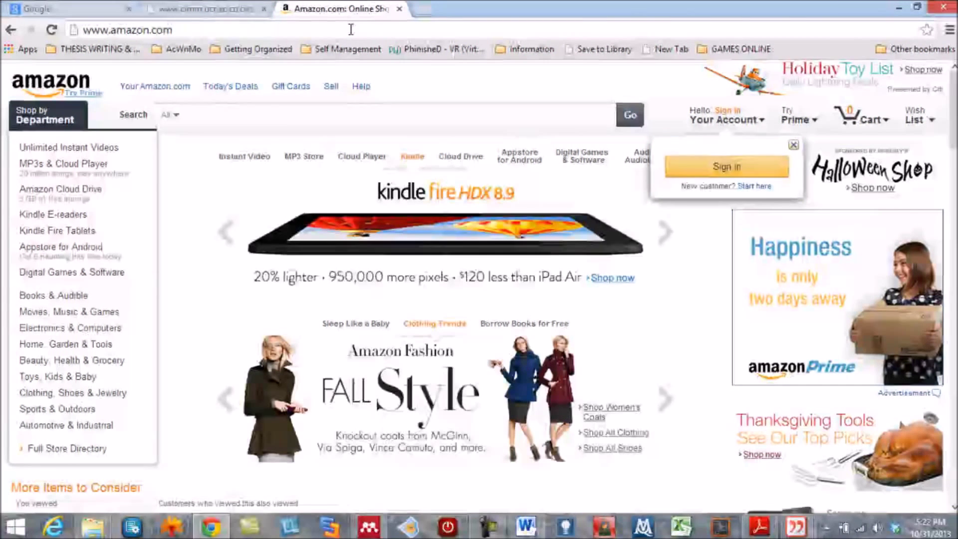
Search Amazon for "how to read a book" and open the product page of the Touchstone paperback.
{"action": "left_click", "coordinate": [290, 114]}
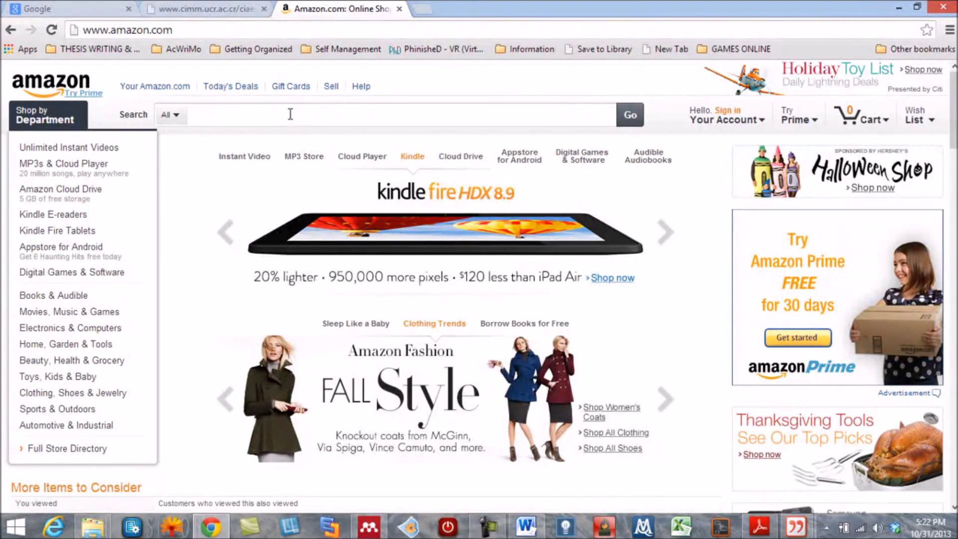
{"action": "type", "text": "how to read a book"}
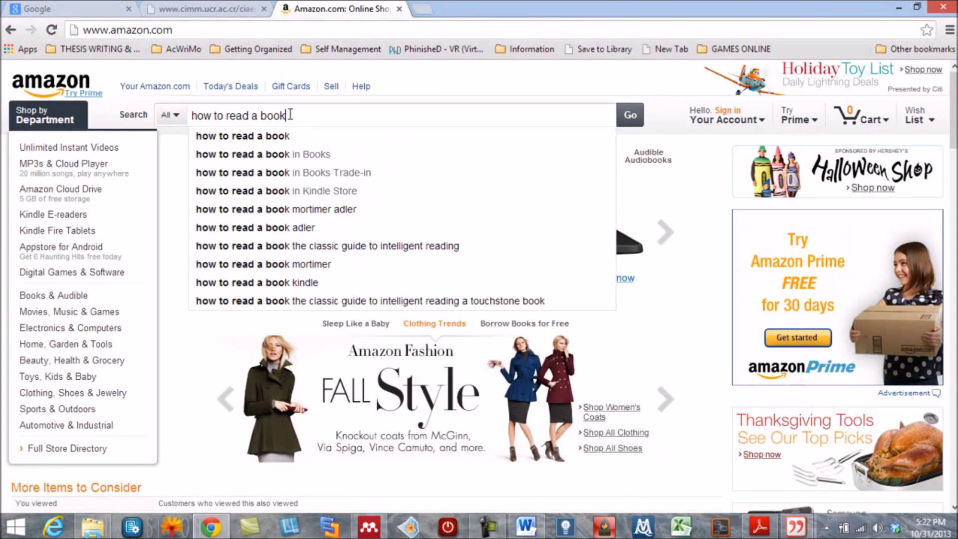
{"action": "key", "text": "Return"}
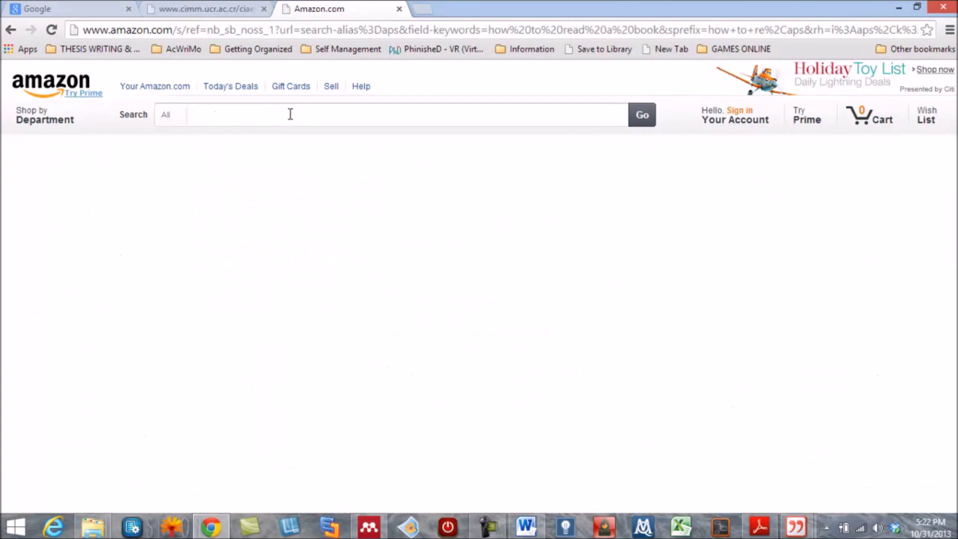
{"action": "left_click", "coordinate": [324, 224]}
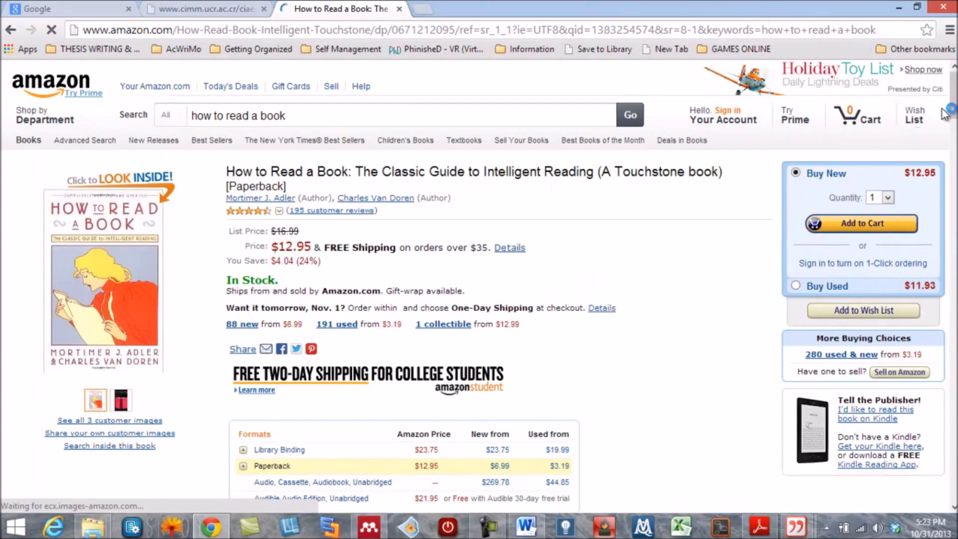
{"action": "left_click_drag", "start_coordinate": [952, 108], "coordinate": [946, 192]}
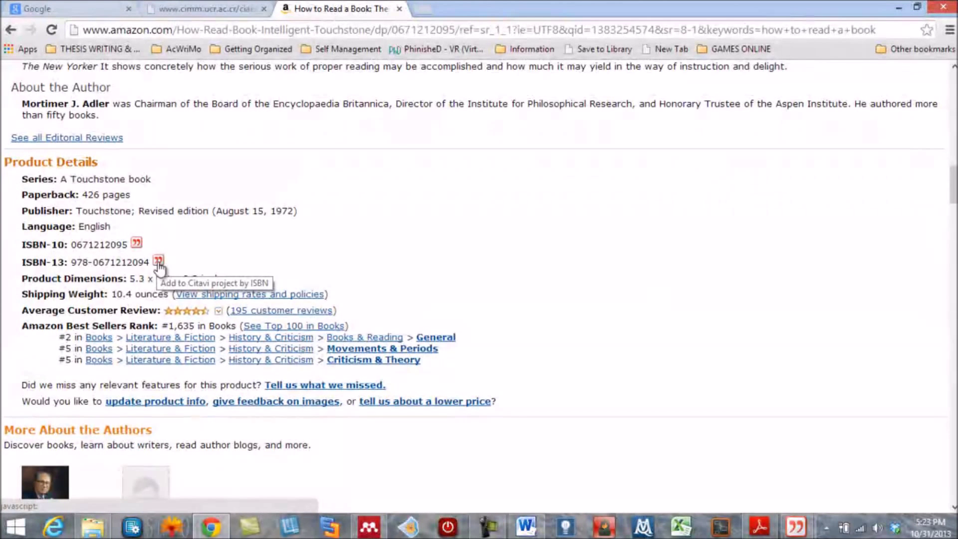
{"action": "left_click_drag", "start_coordinate": [71, 262], "coordinate": [148, 263]}
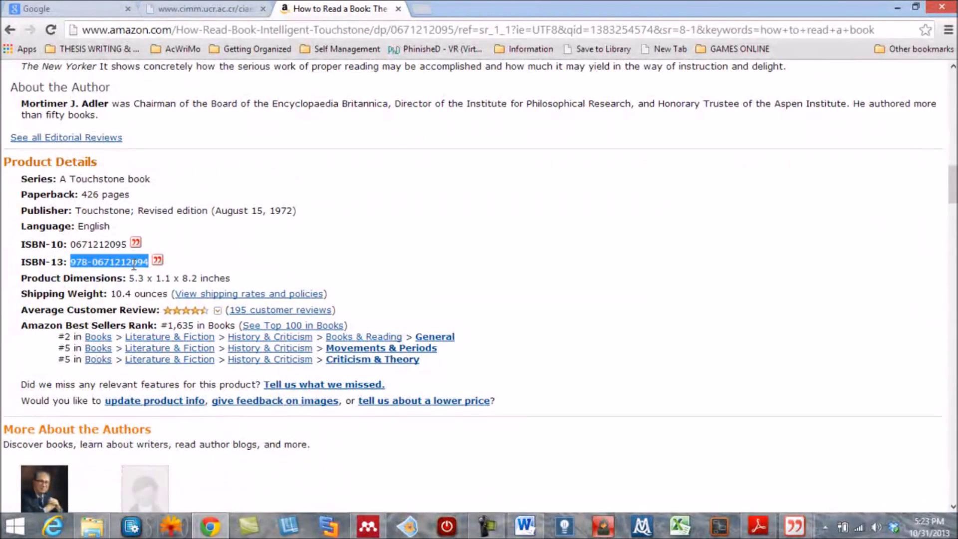
{"action": "right_click", "coordinate": [133, 265]}
{"action": "left_click", "coordinate": [160, 274]}
Switch to the MOCK PROJECT in Citavi, add the book by retrieving it with the ISBN from the clipboard, and show its overview.
{"action": "mouse_move", "coordinate": [804, 532]}
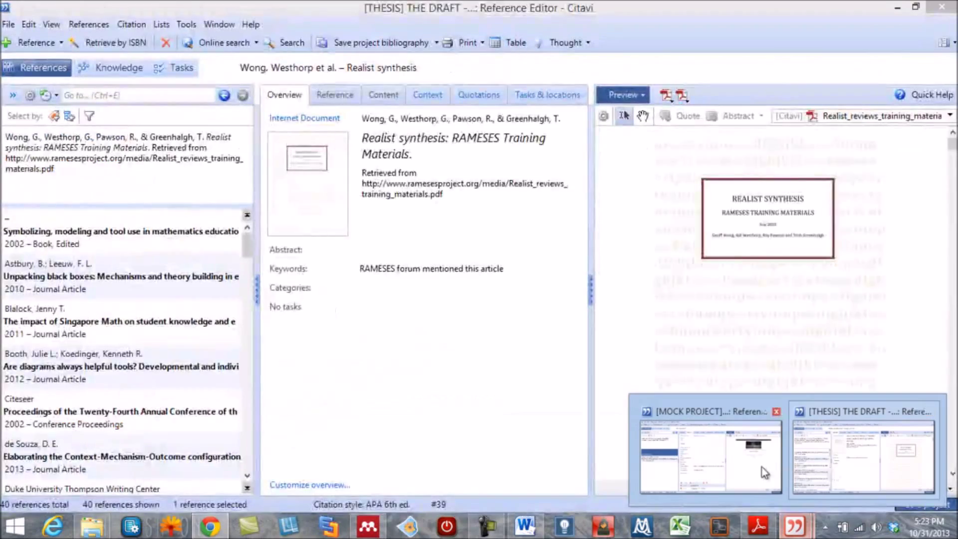
{"action": "left_click", "coordinate": [732, 464]}
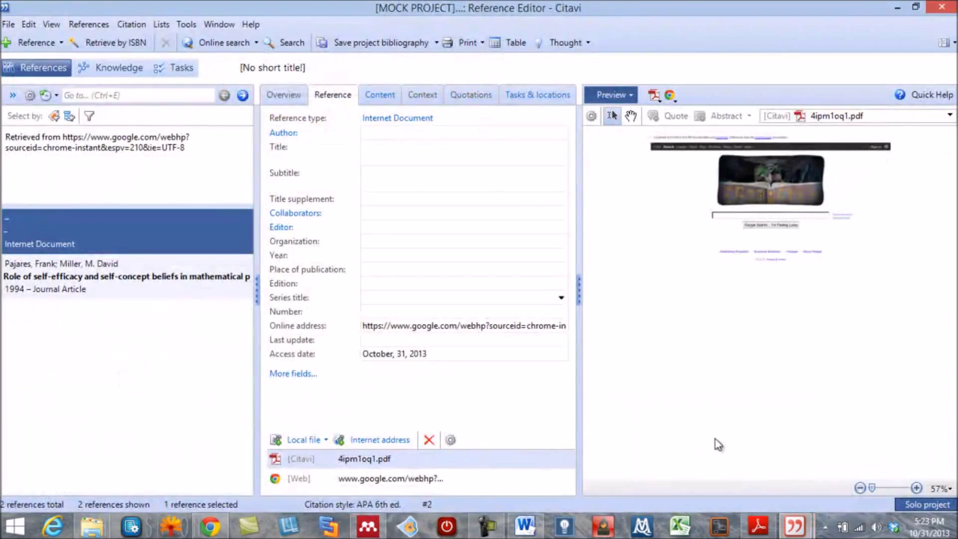
{"action": "left_click", "coordinate": [107, 46]}
{"action": "left_click", "coordinate": [184, 145]}
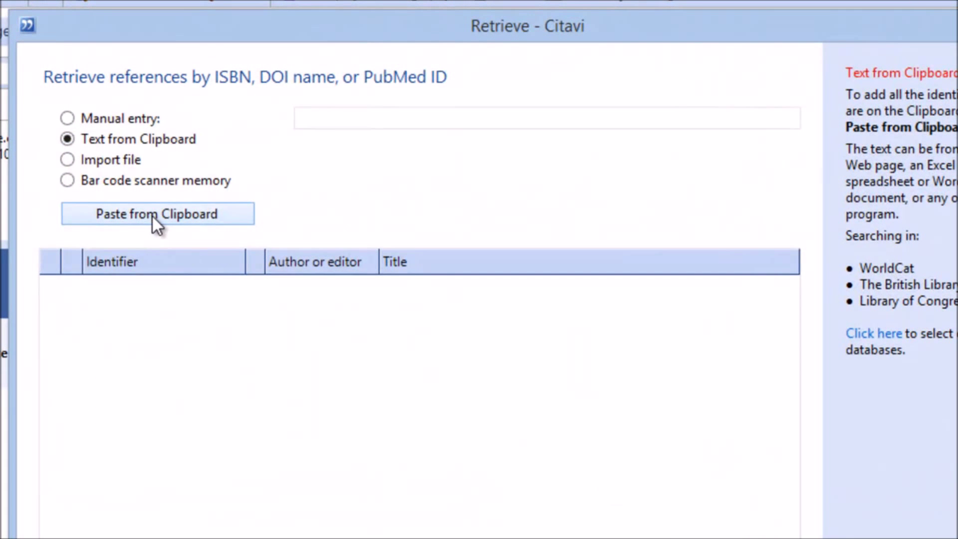
{"action": "left_click", "coordinate": [152, 217]}
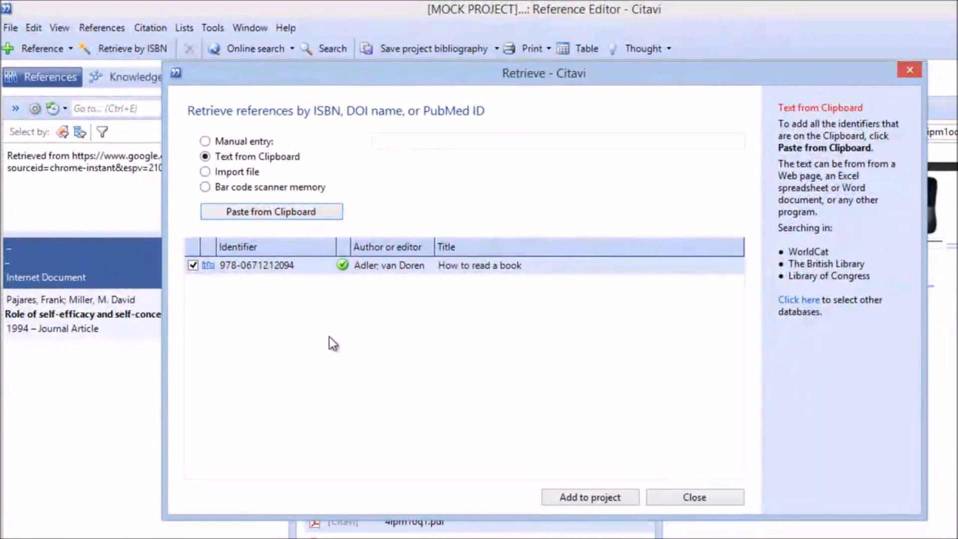
{"action": "left_click", "coordinate": [576, 497]}
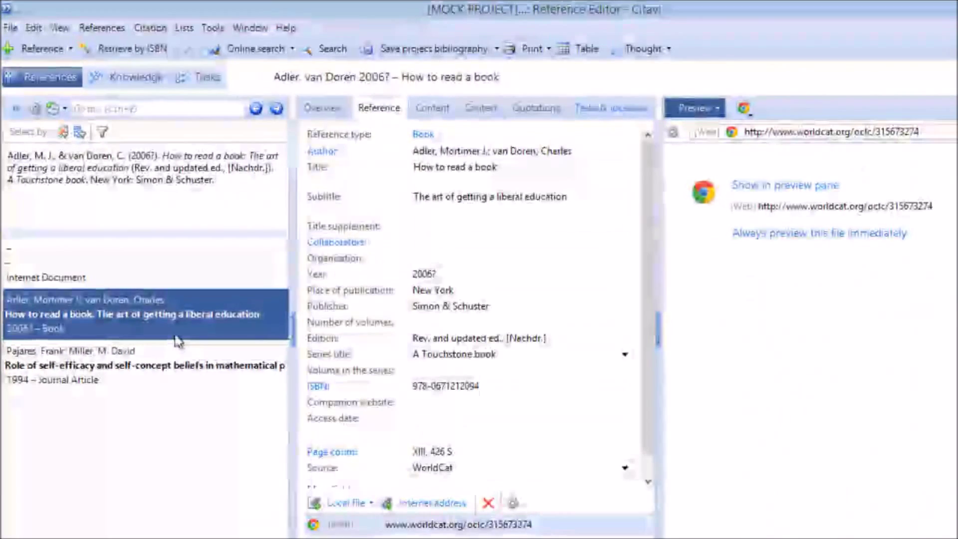
{"action": "left_click", "coordinate": [324, 110]}
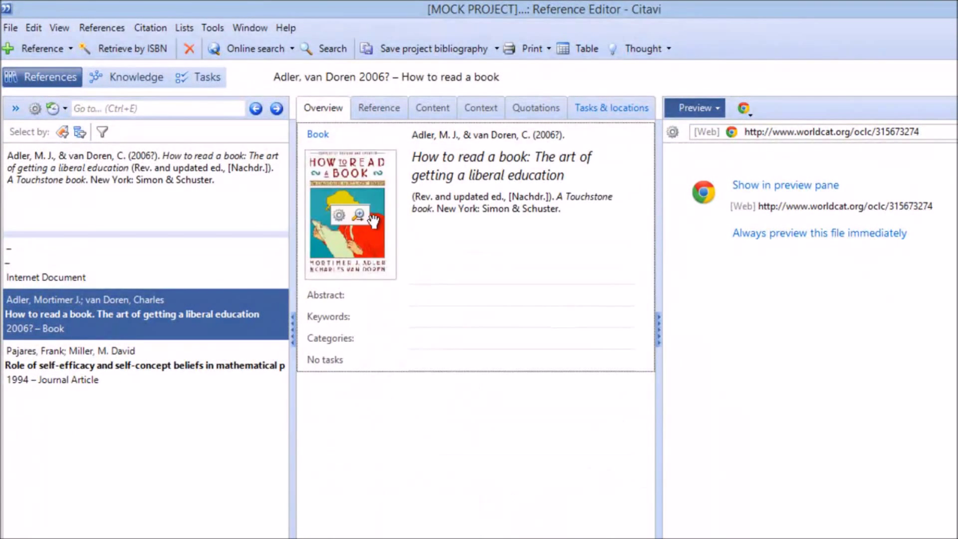